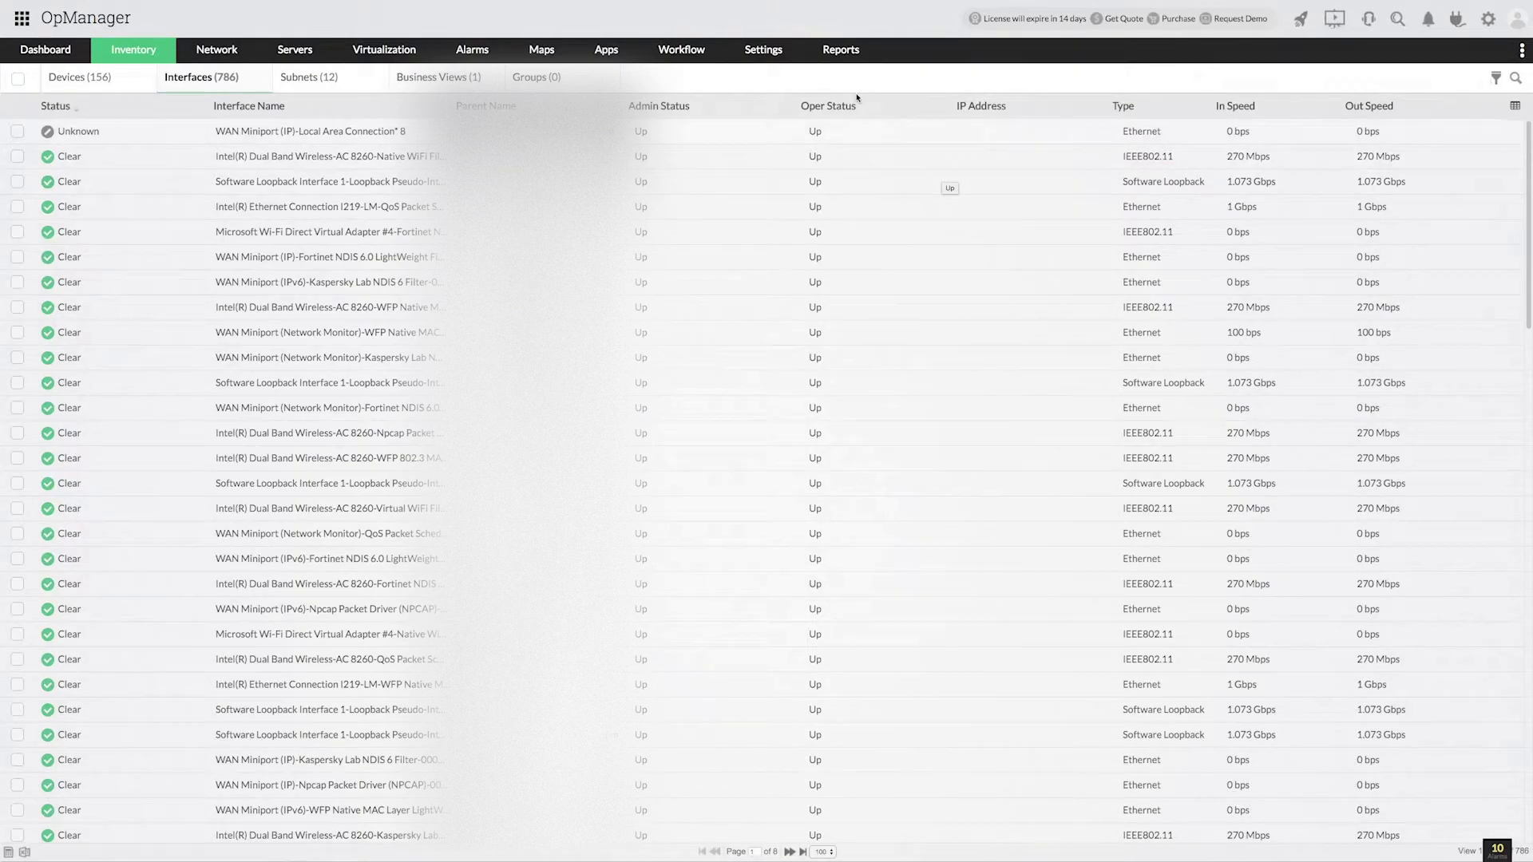
- Start a new group named Radiology, described as links of radiology department
left_click(763, 50)
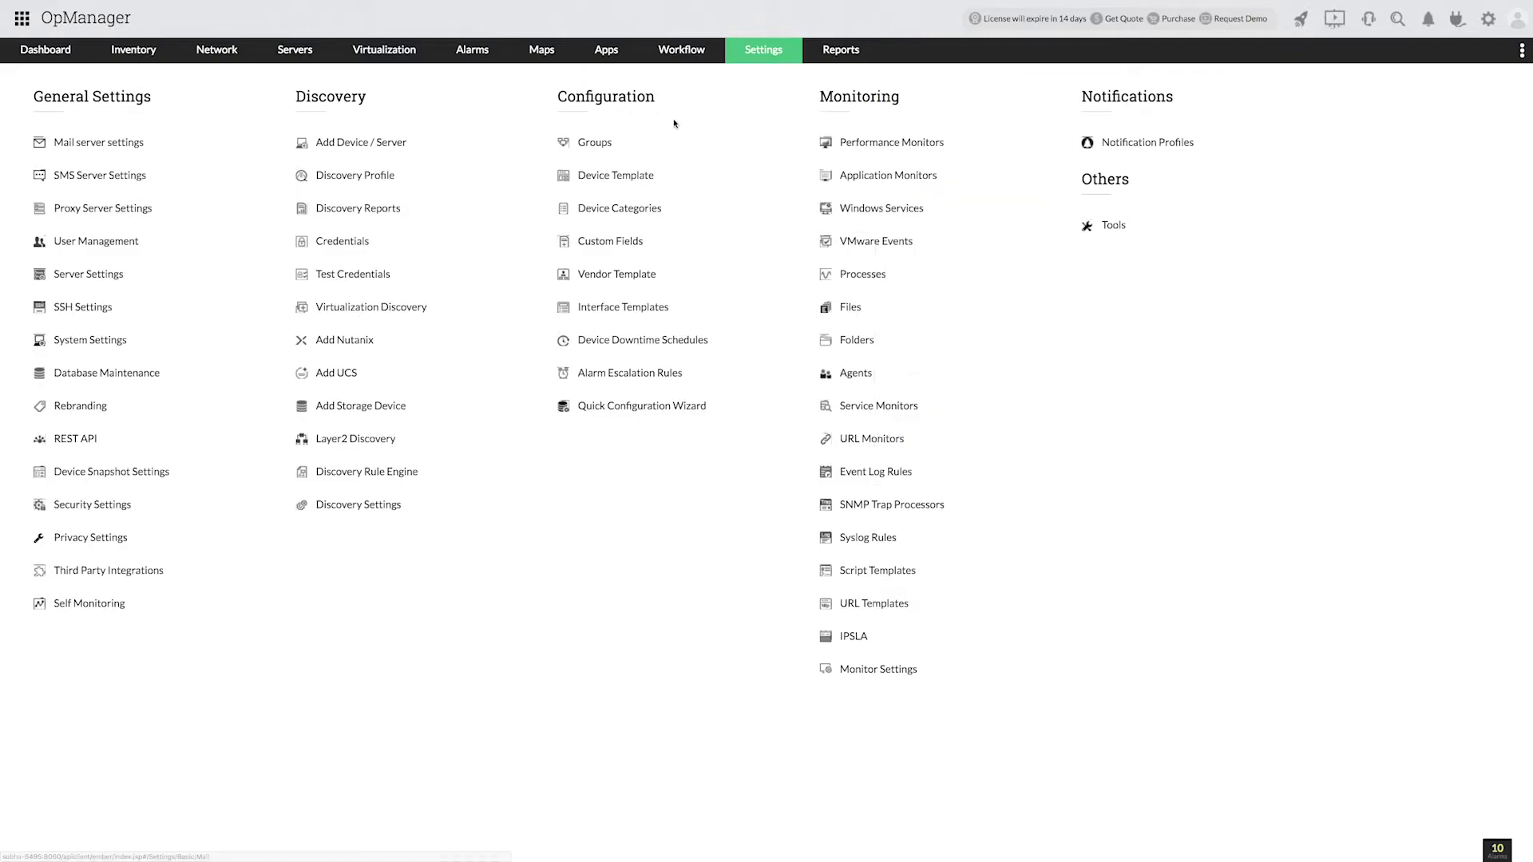
left_click(608, 143)
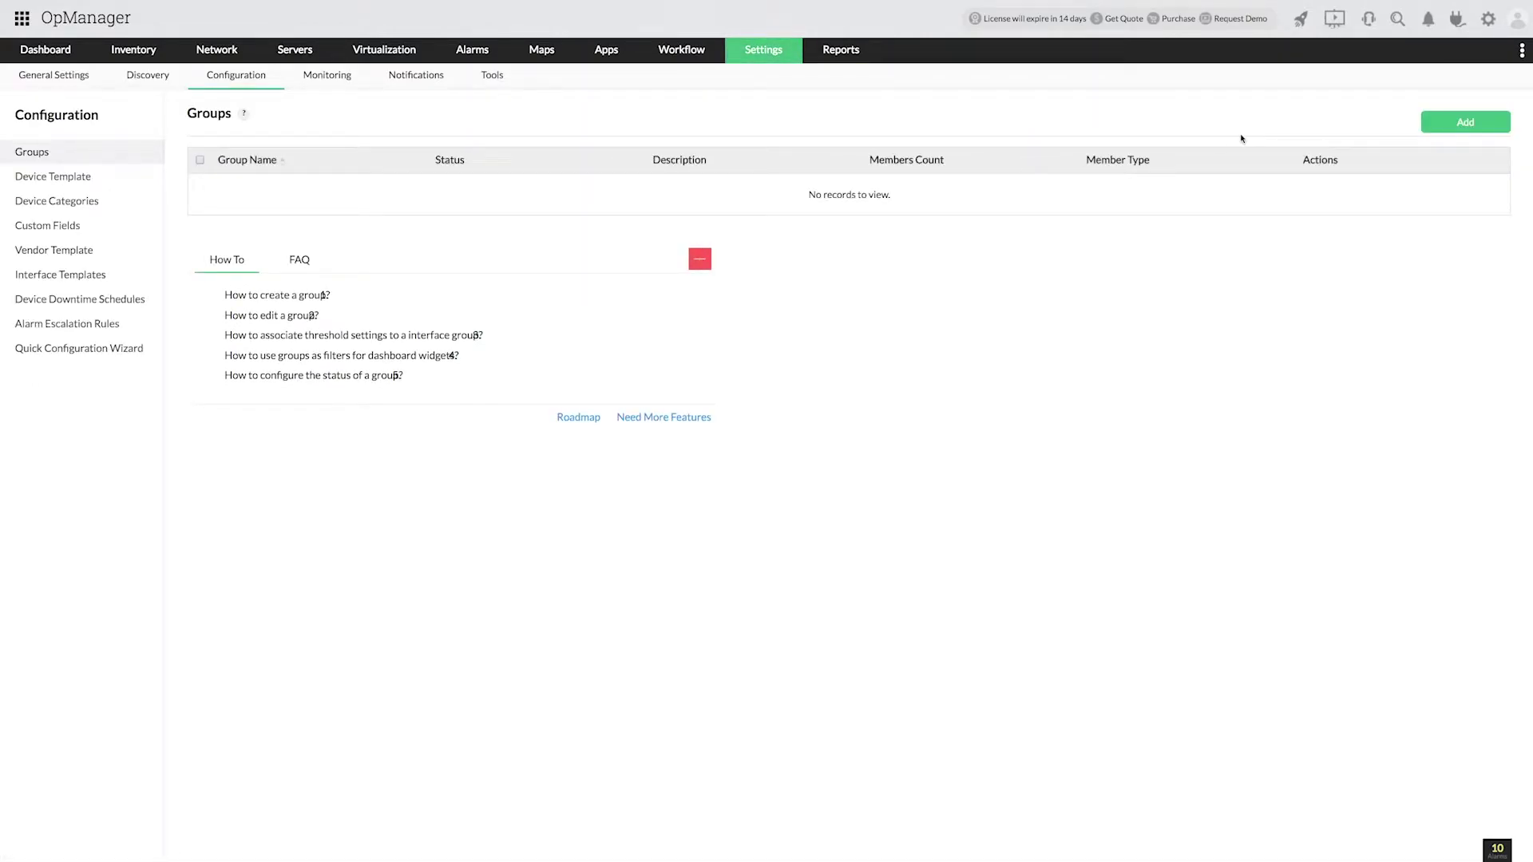
left_click(1483, 129)
type("Ra")
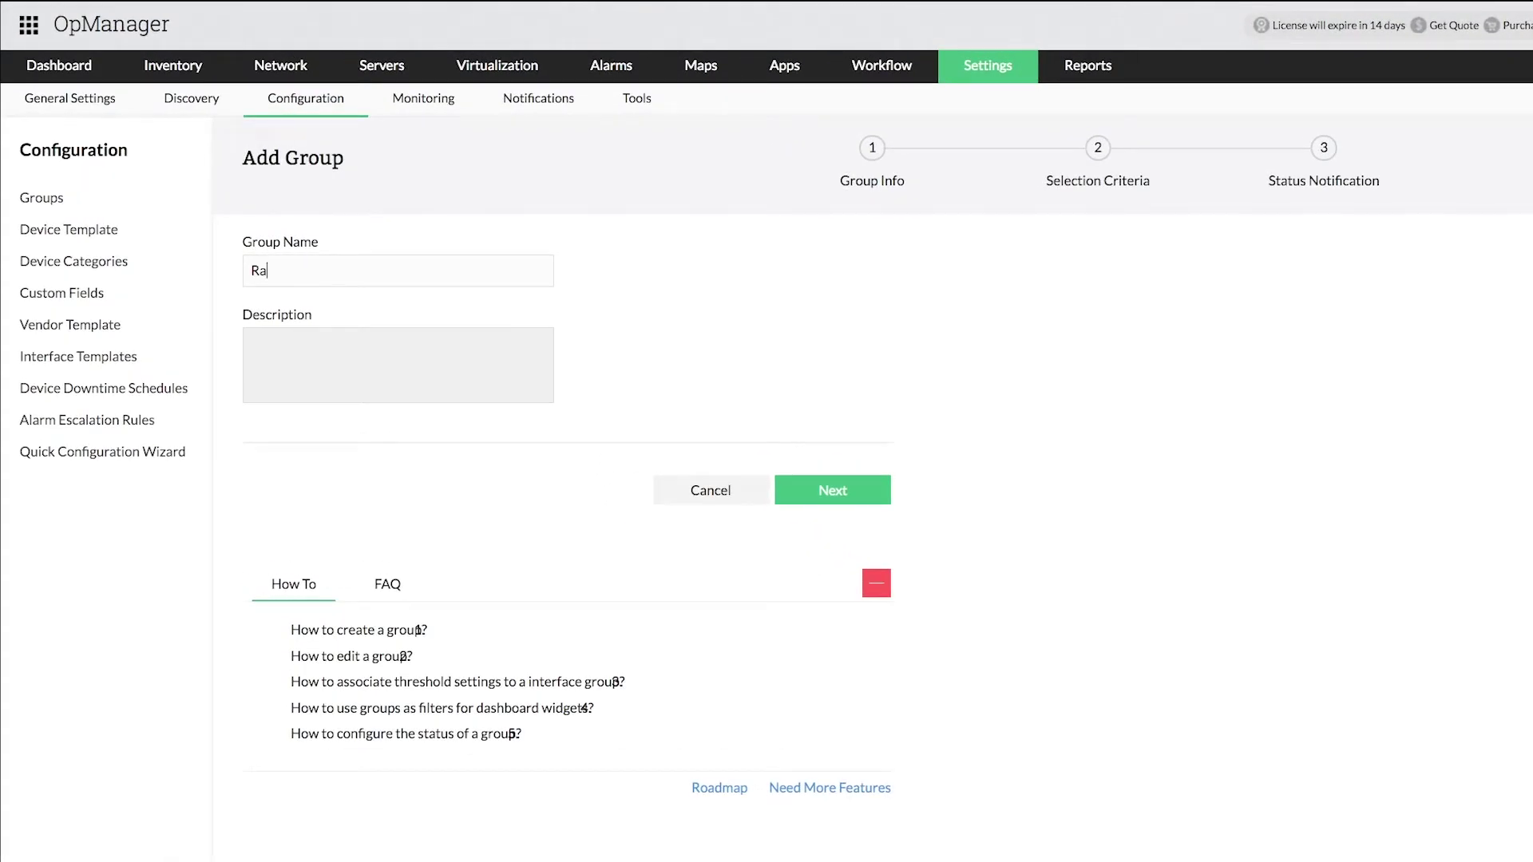
type("diology")
key("Tab")
type("links of radiology departmen")
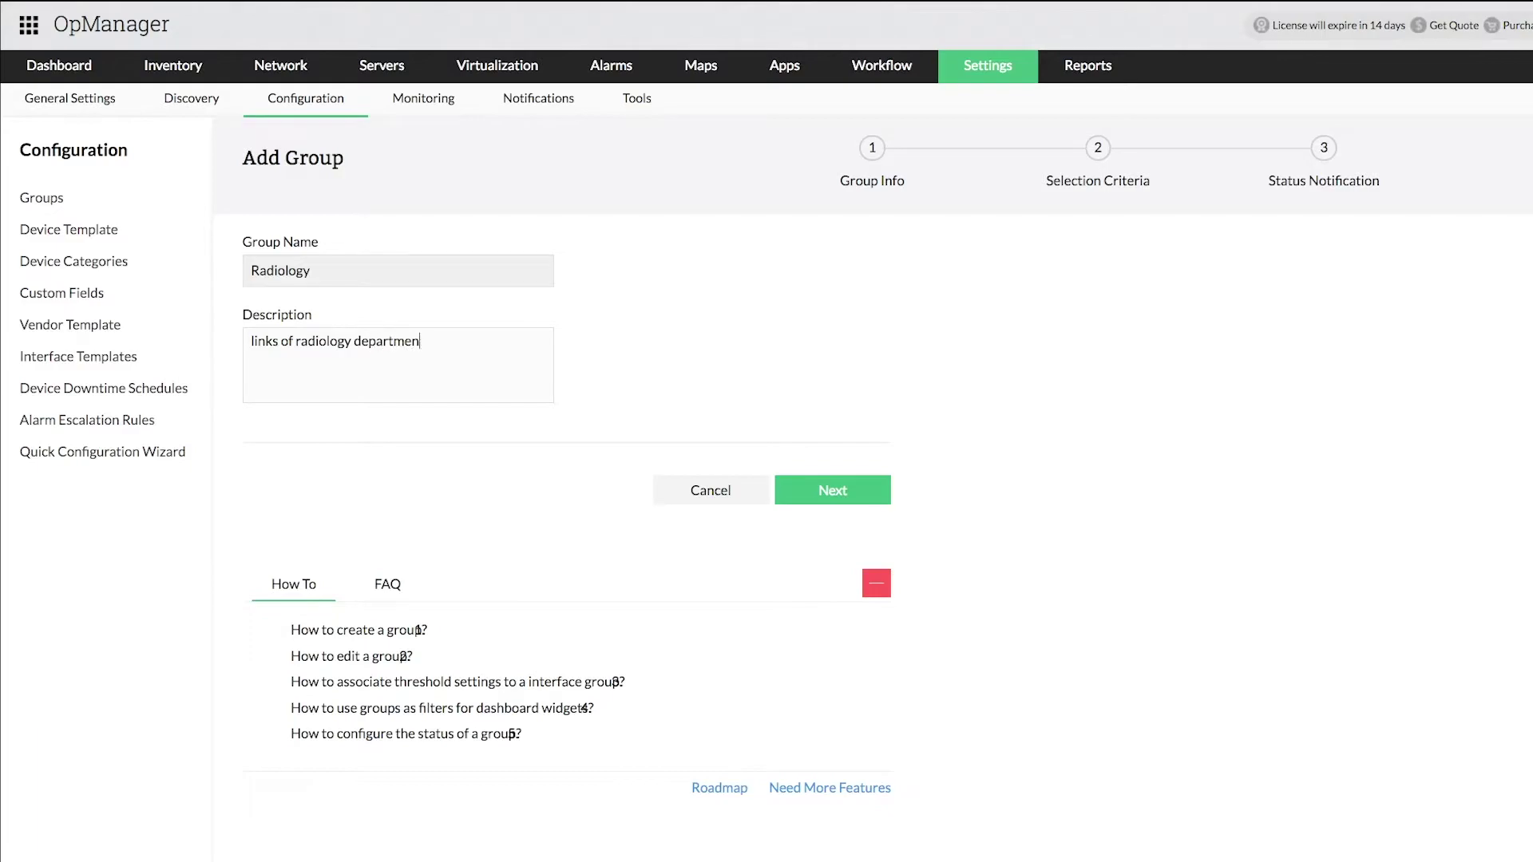
left_click(862, 494)
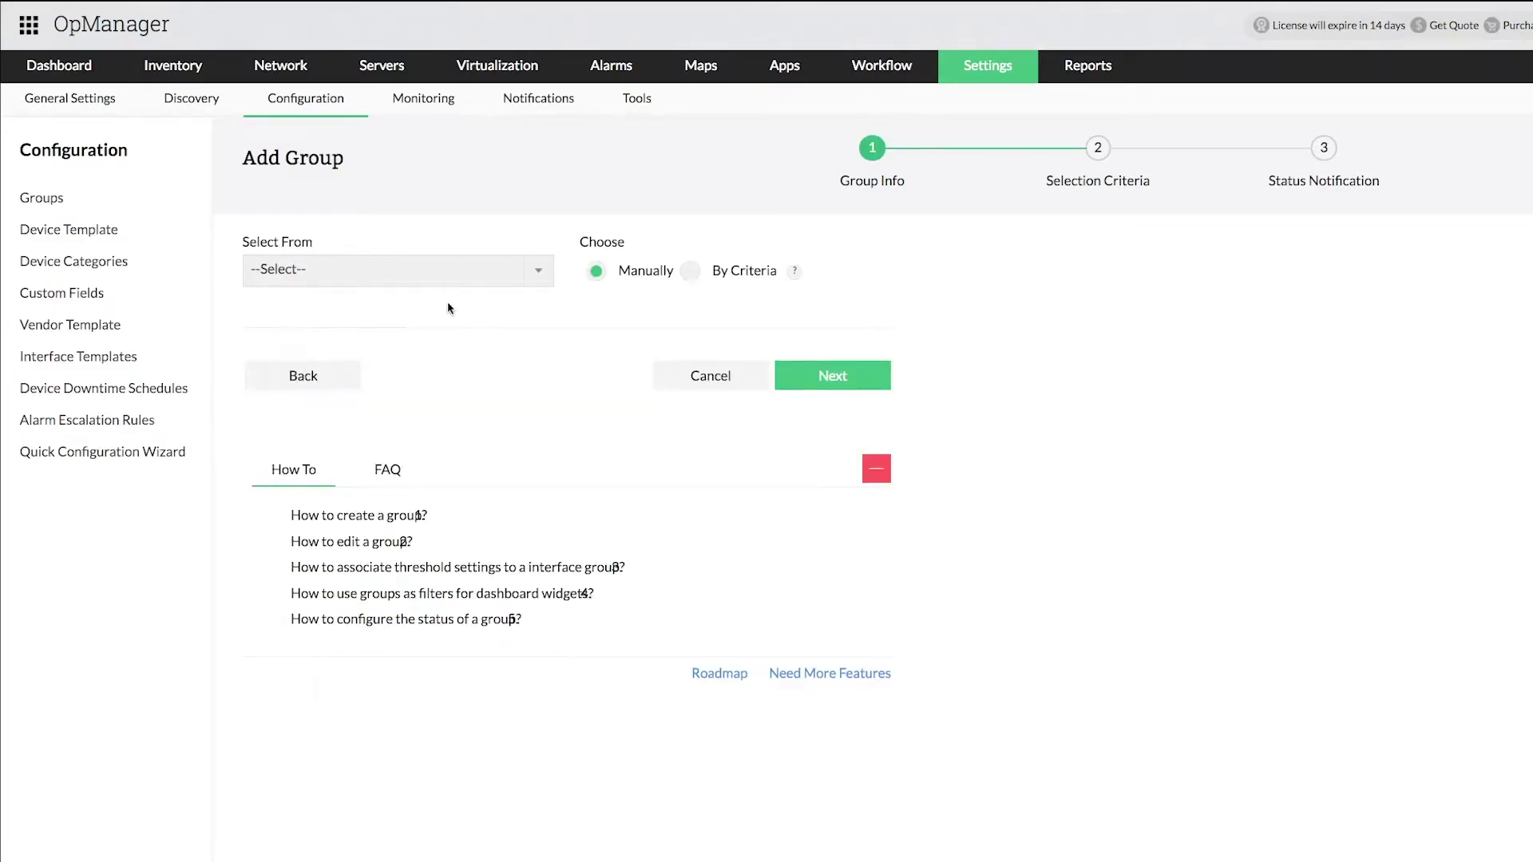
- Build the group from interfaces with the criterion Interface Name contains radiology
left_click(523, 273)
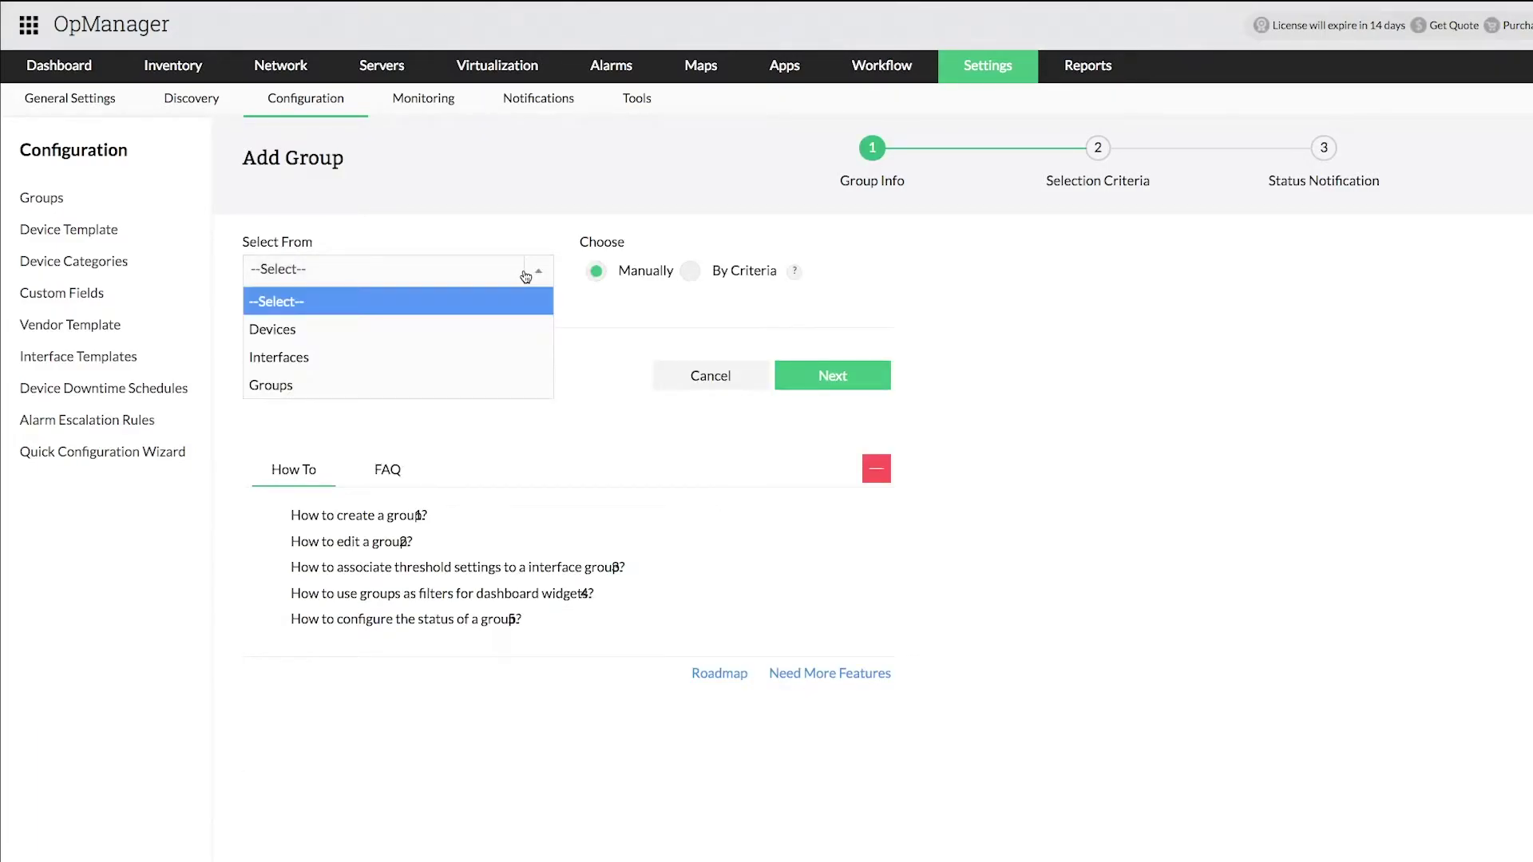
left_click(504, 356)
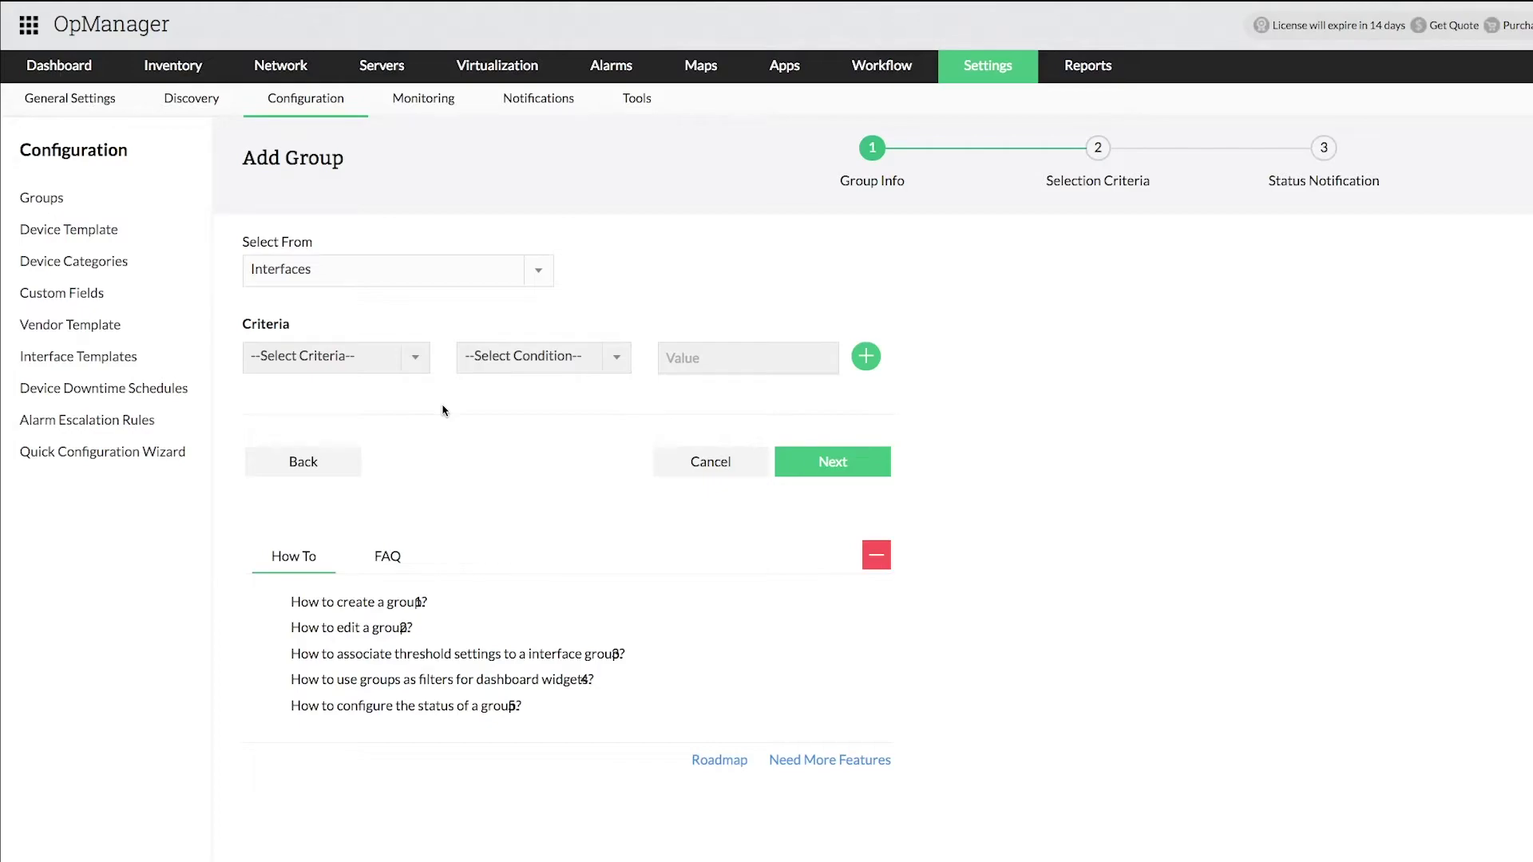
left_click(395, 356)
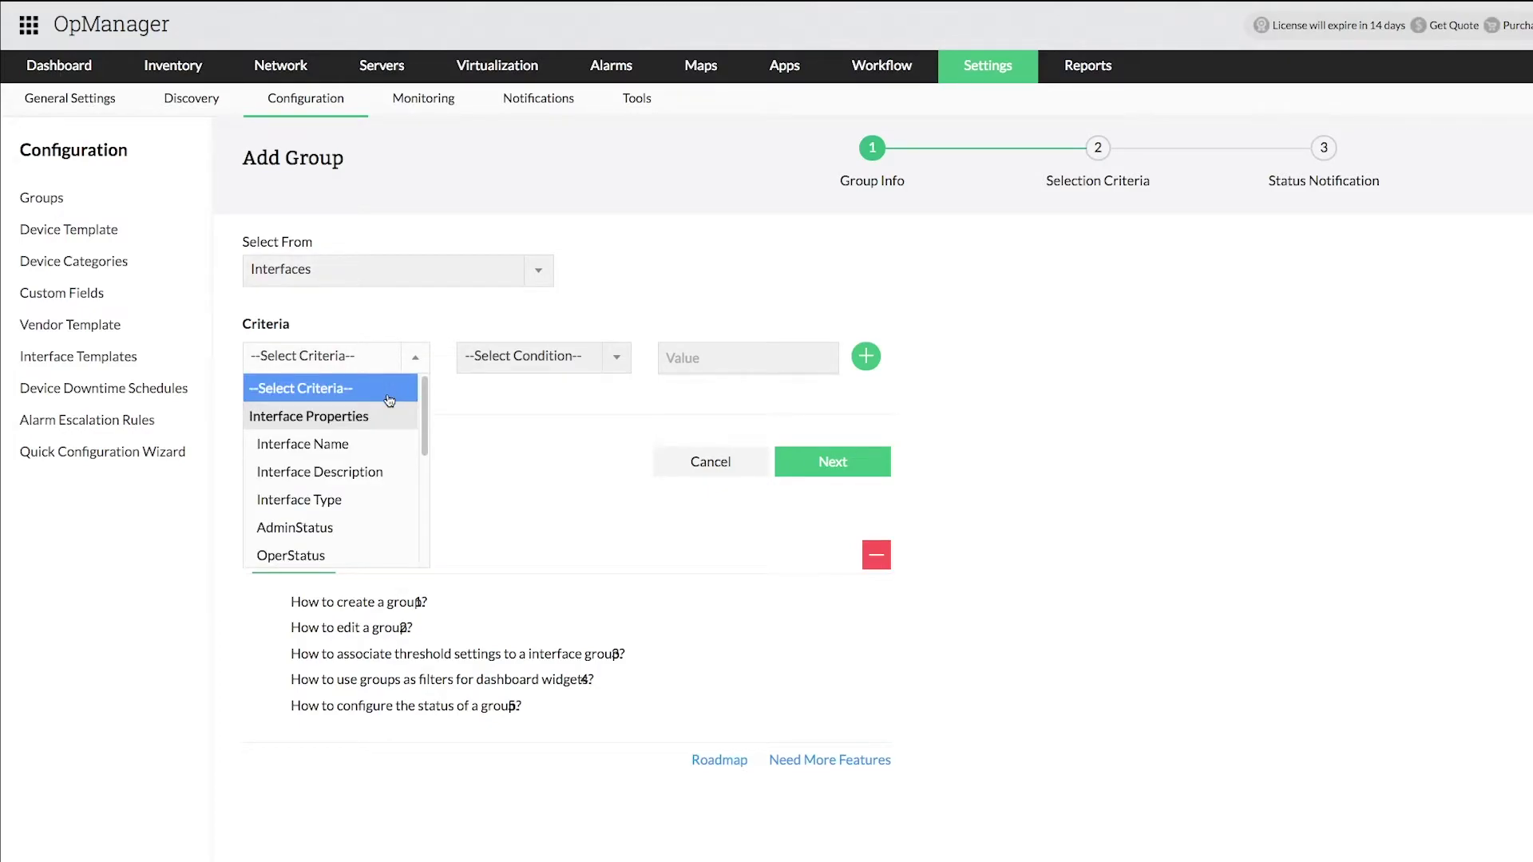
left_click(378, 445)
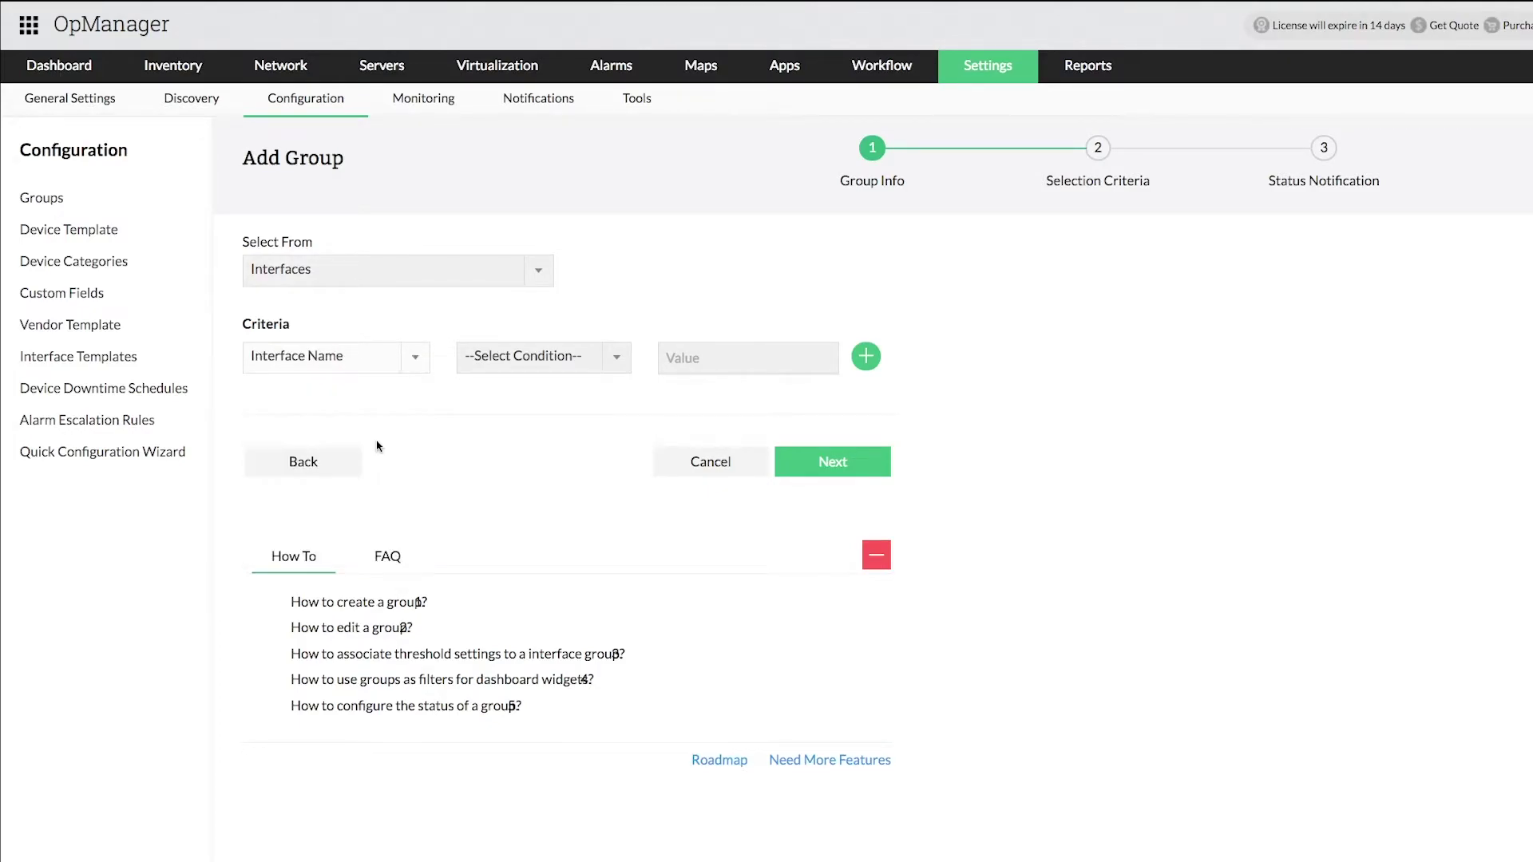
left_click(591, 359)
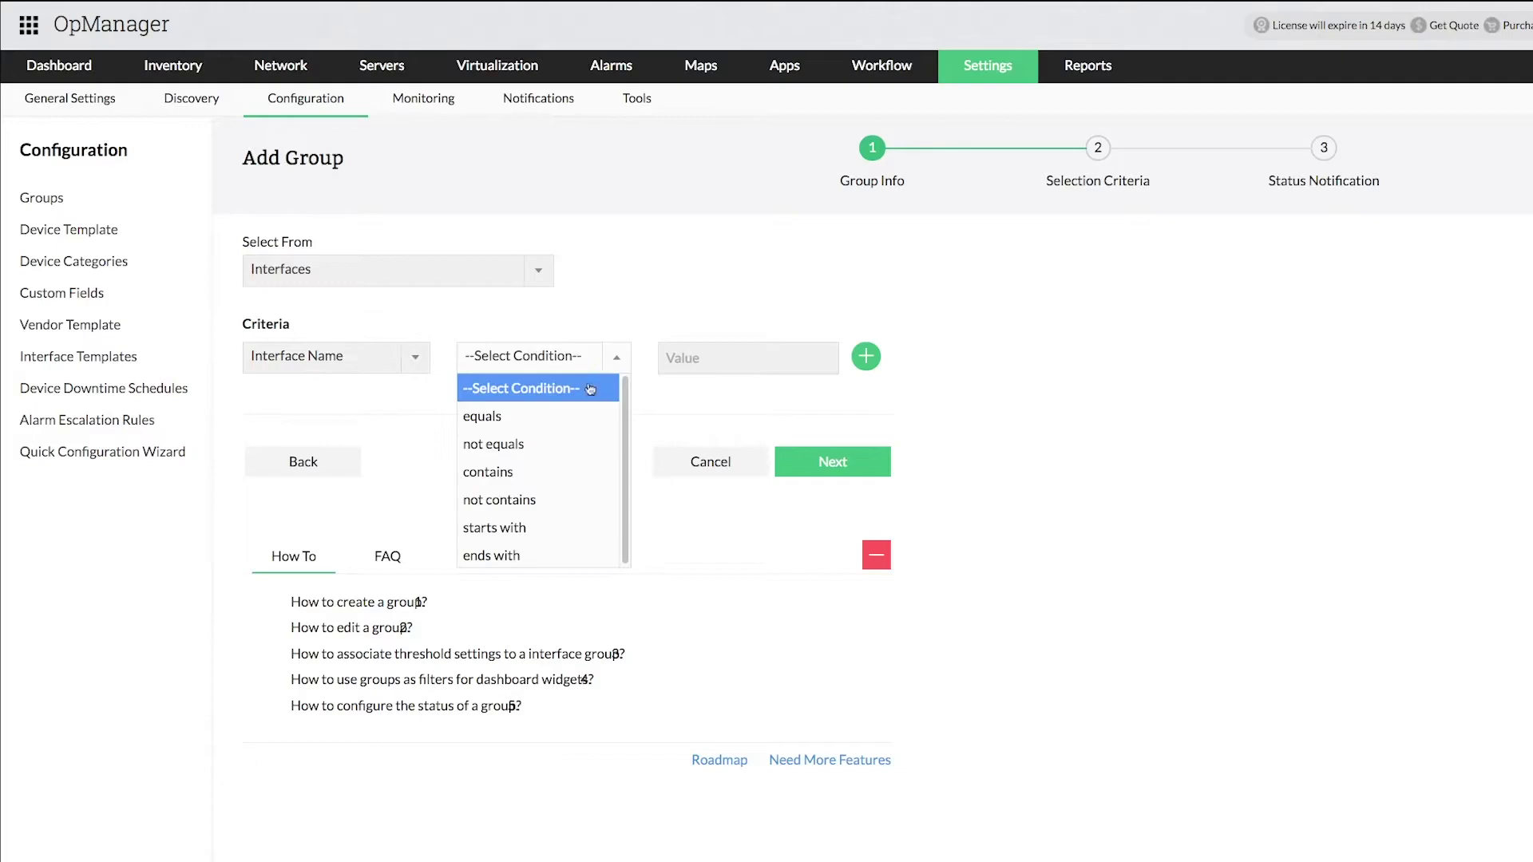
left_click(557, 469)
left_click(728, 358)
type("radiol")
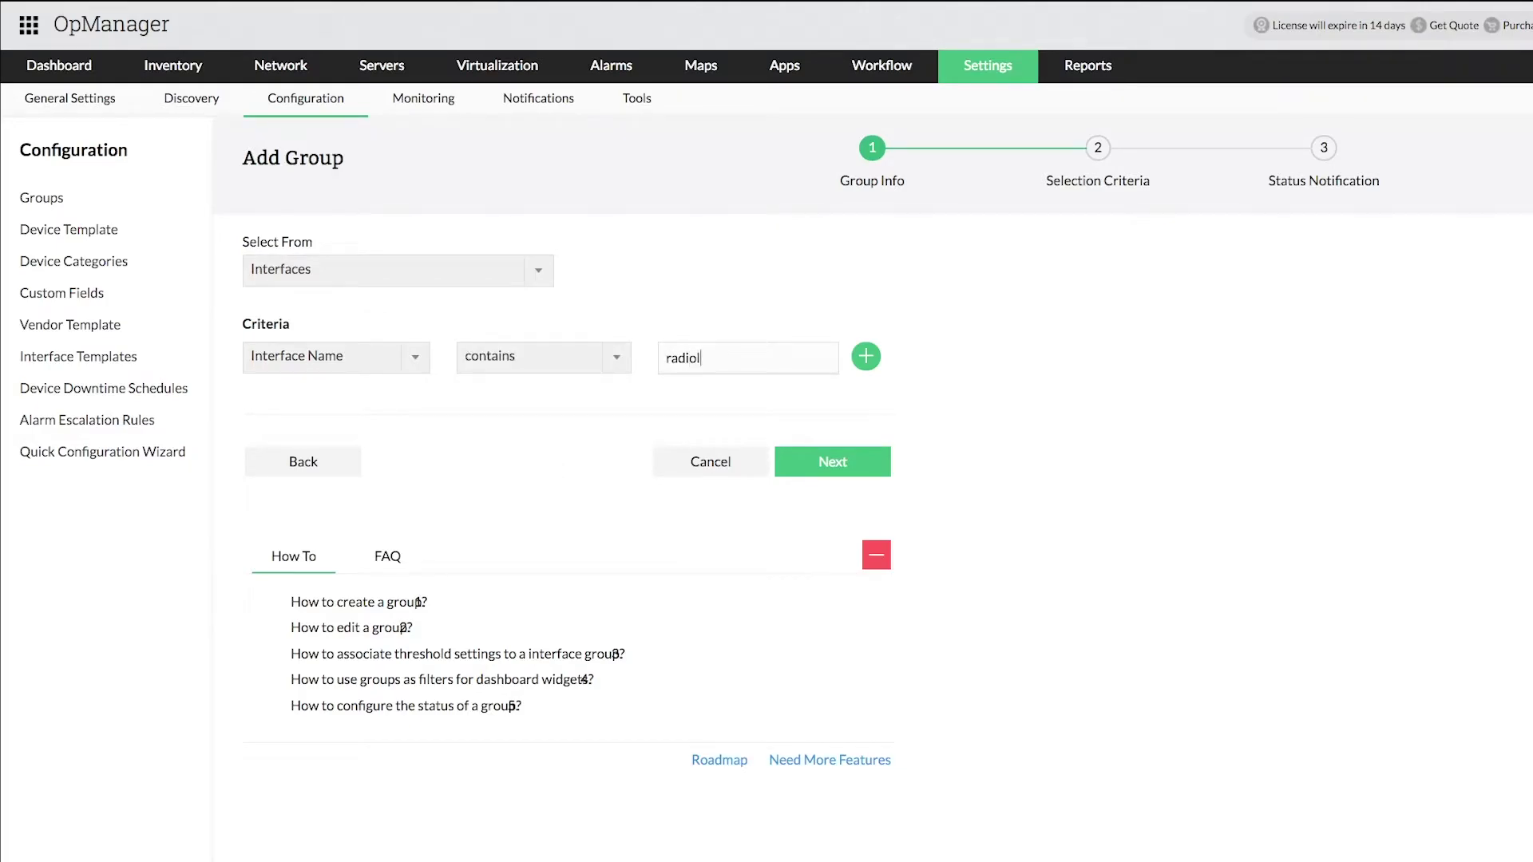
type("ogy")
left_click(854, 362)
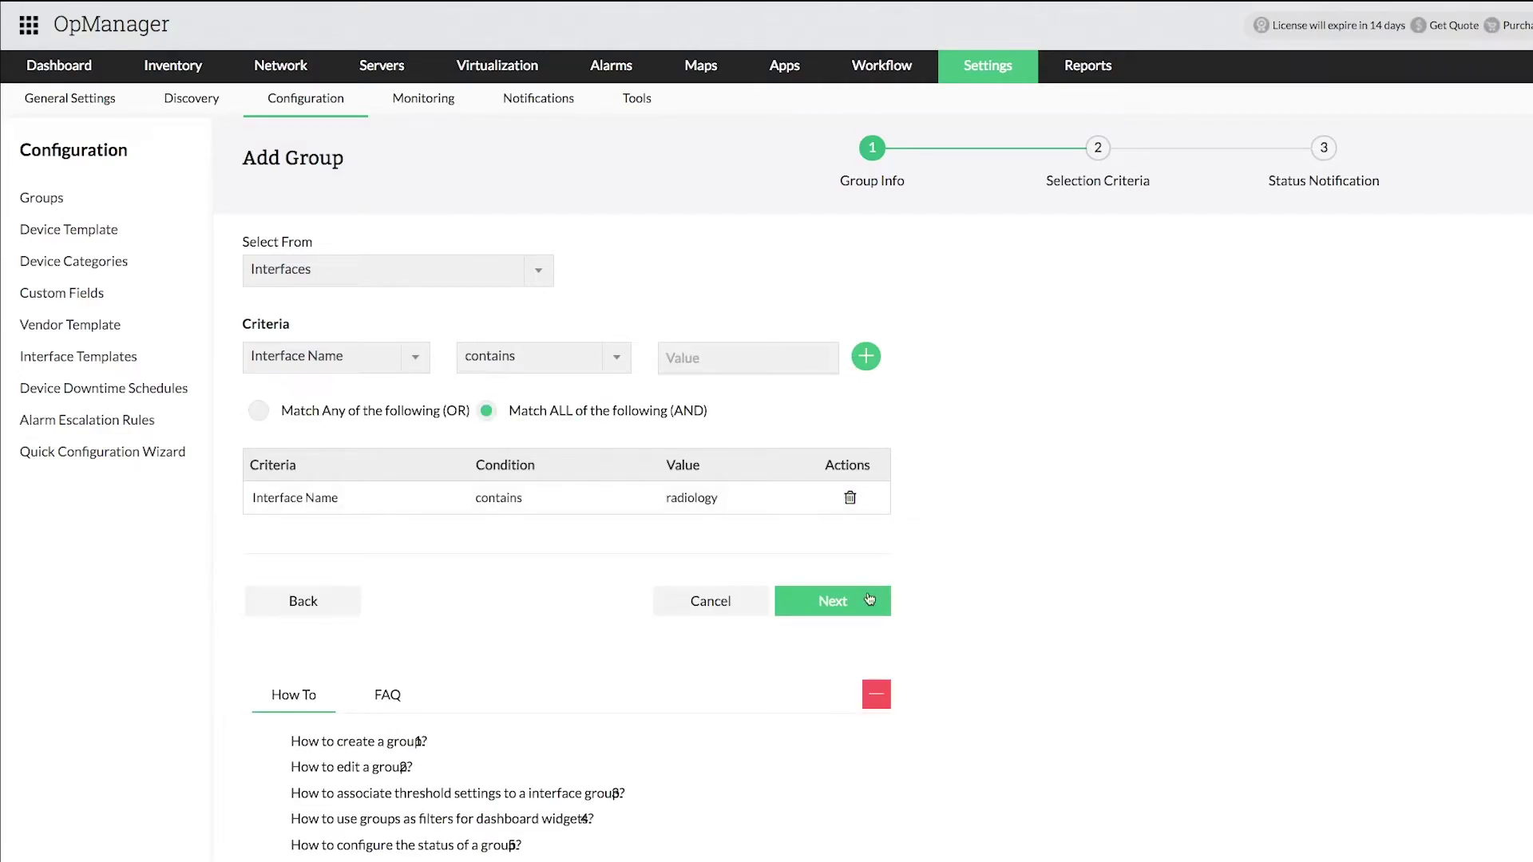
- Tick the Wi-Fi WFP, WAN Miniport and QoS Packet Scheduler interfaces and save Radiology
left_click(869, 600)
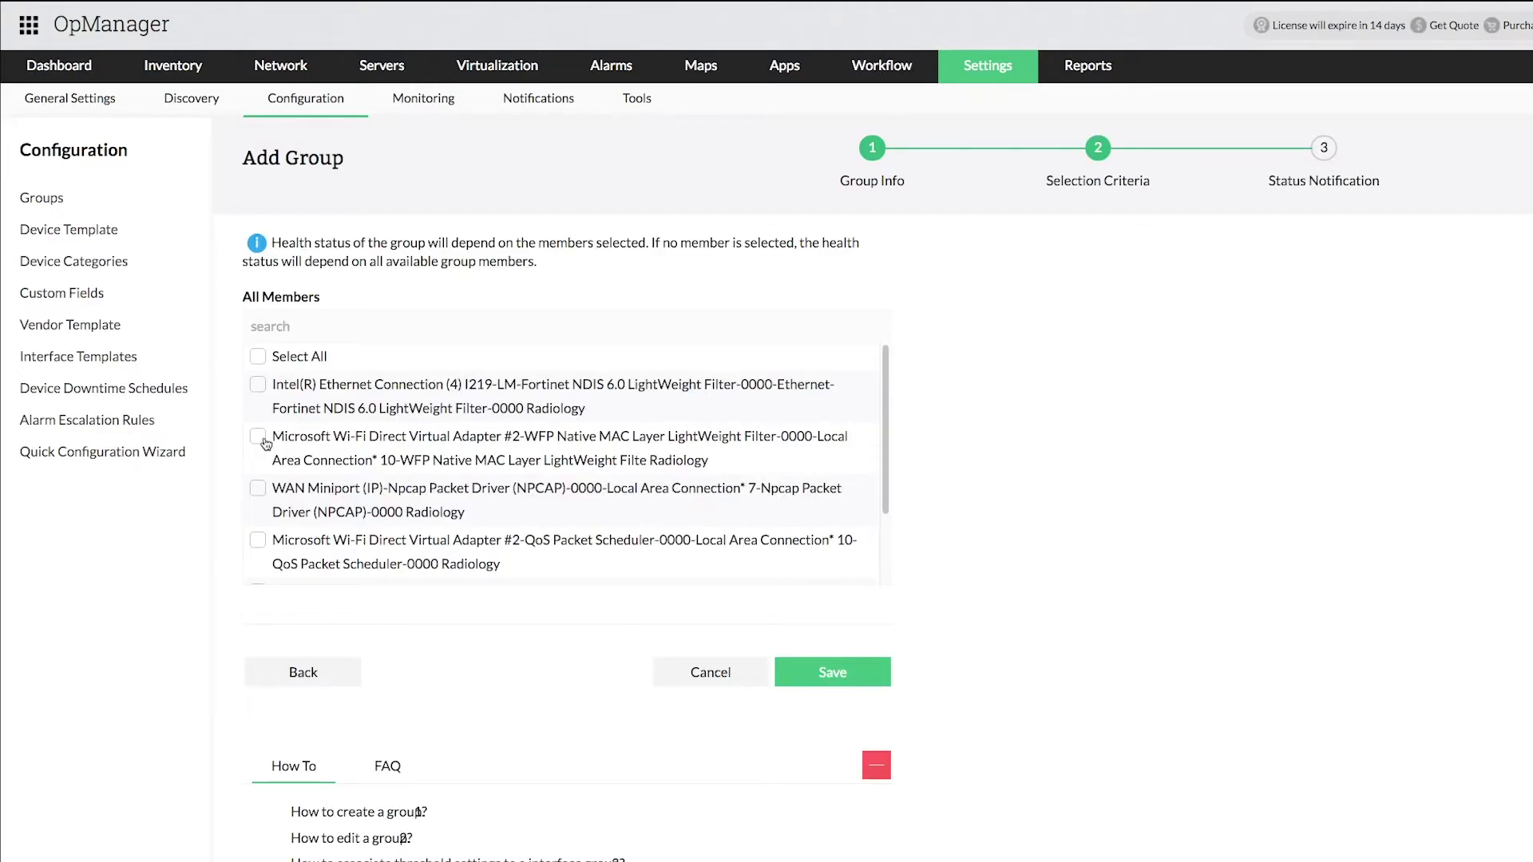
left_click(259, 438)
left_click(259, 488)
left_click(260, 540)
left_click(881, 669)
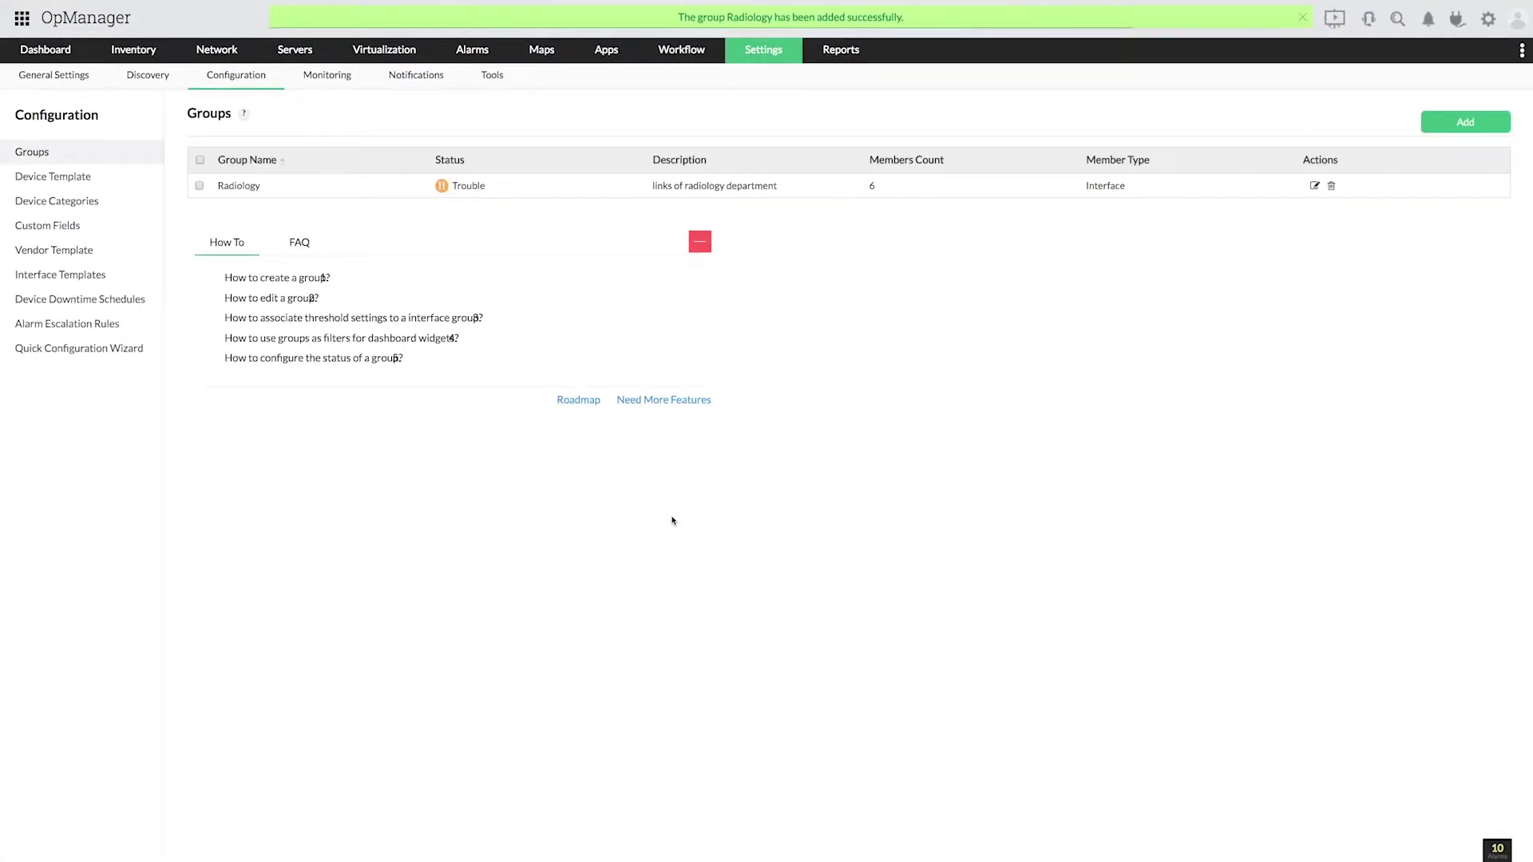
- Create the Billing and Registrations group with criterion Interface Name contains billing
left_click(1464, 123)
type("Billing and ")
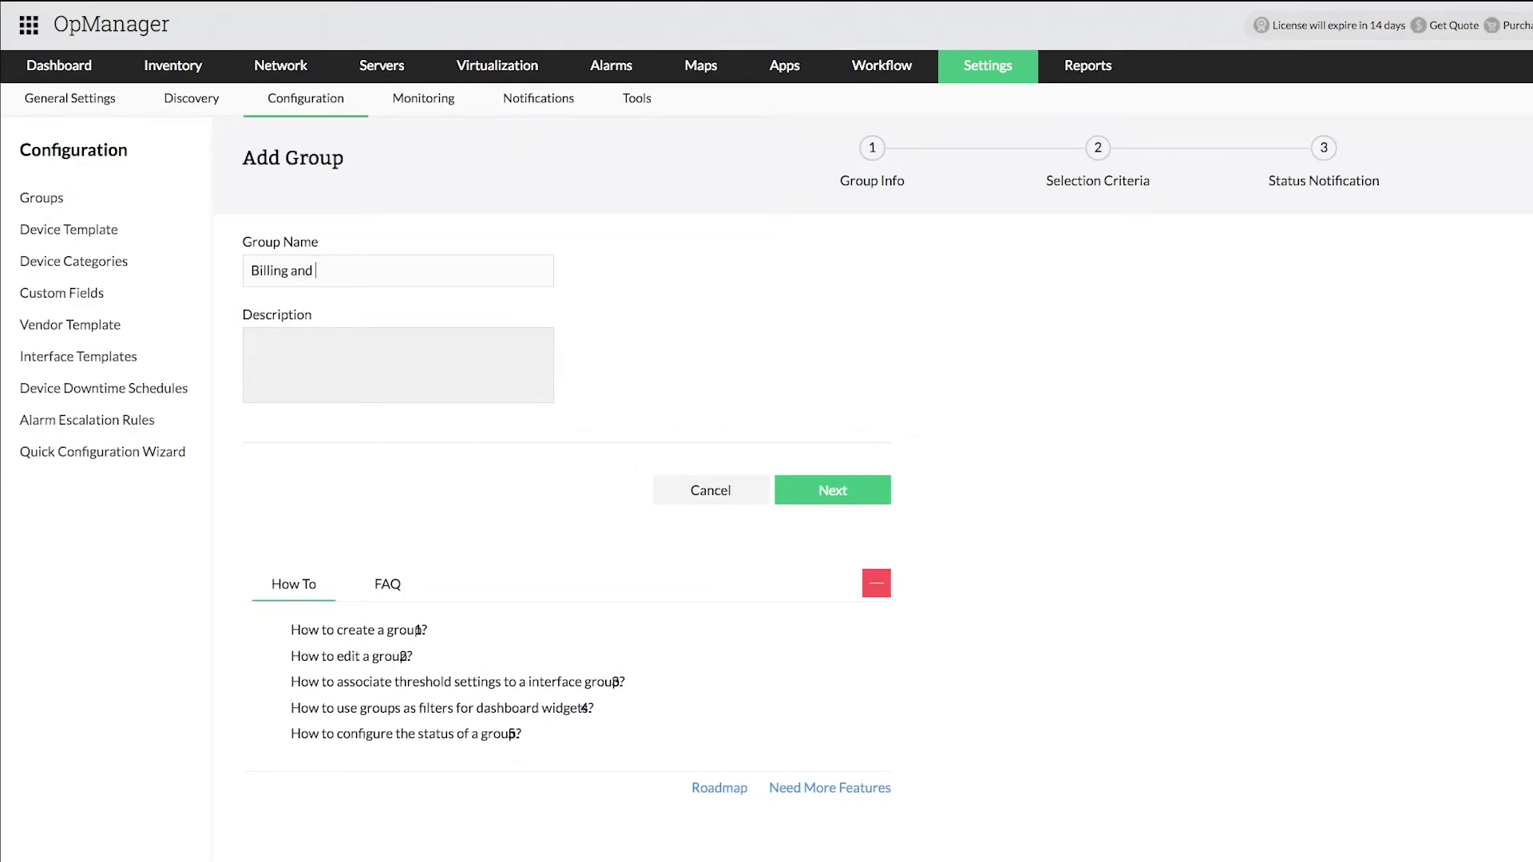
type("Registrations")
left_click(490, 353)
type("Billing and registrations")
left_click(868, 491)
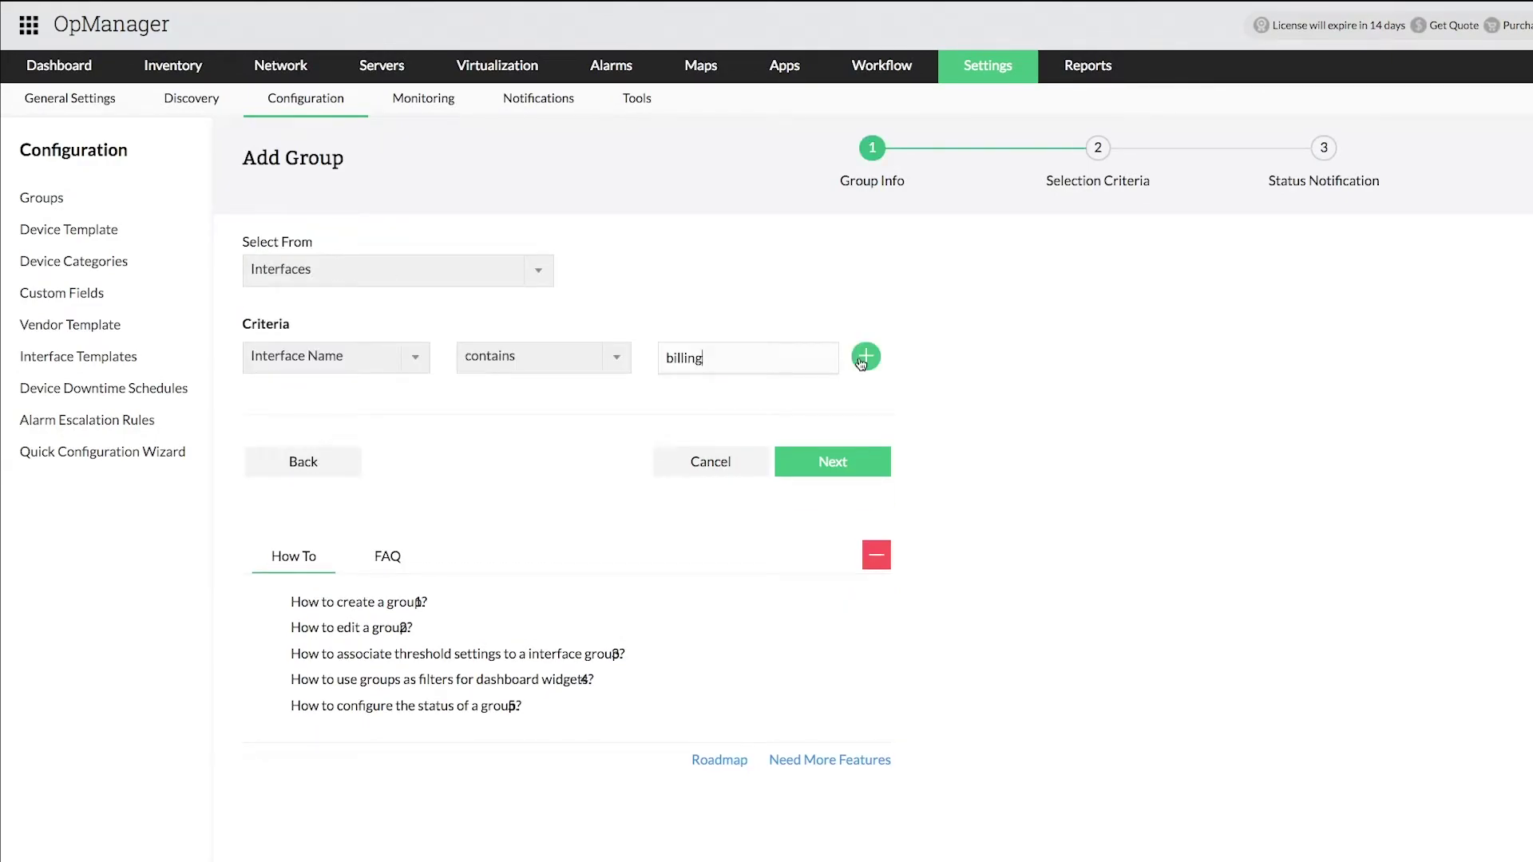
left_click(862, 362)
left_click(819, 613)
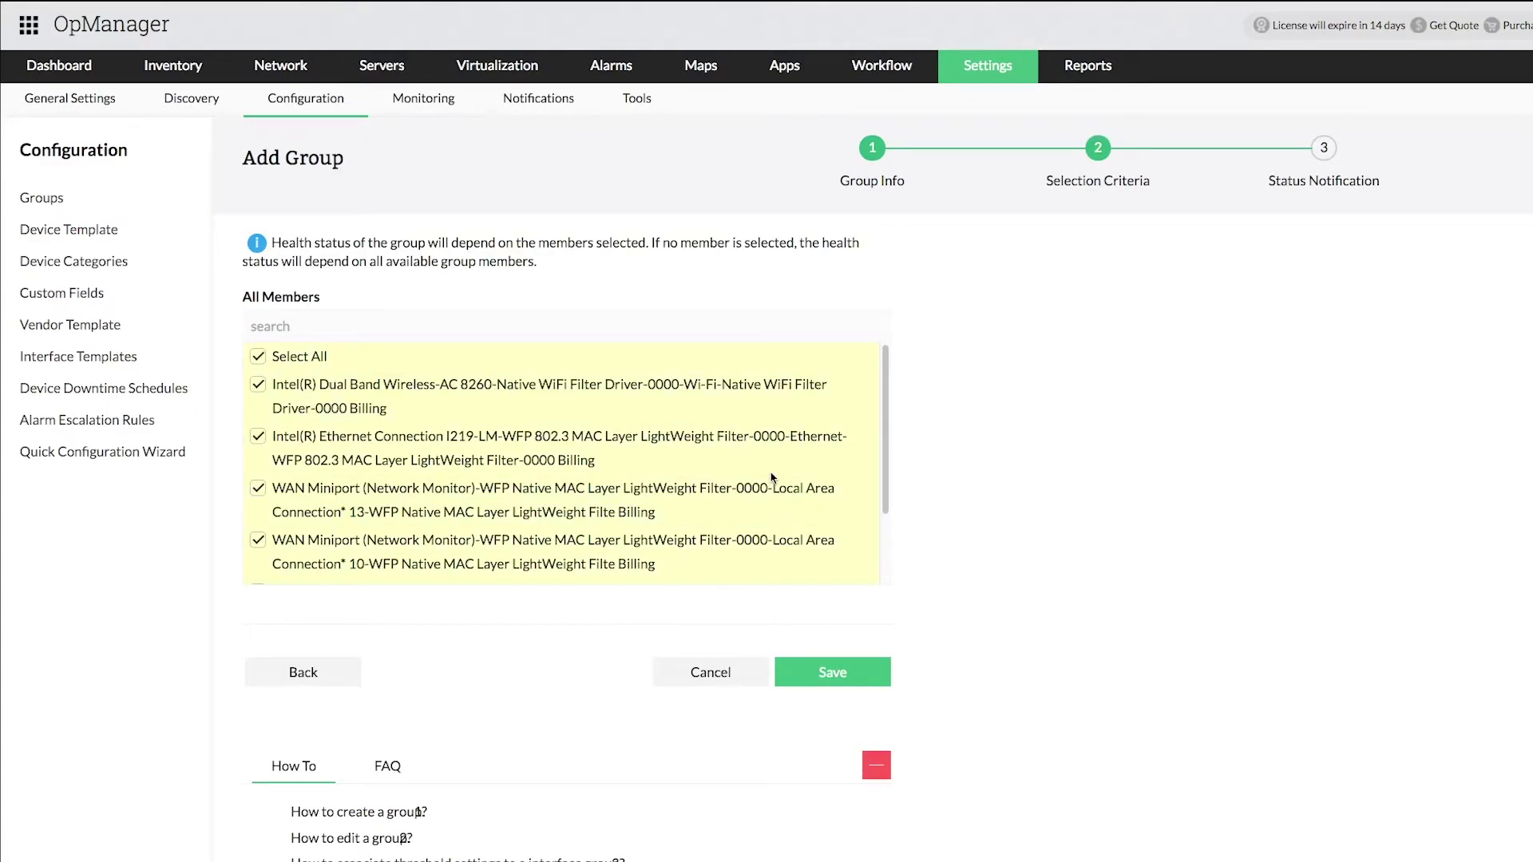
left_click(866, 673)
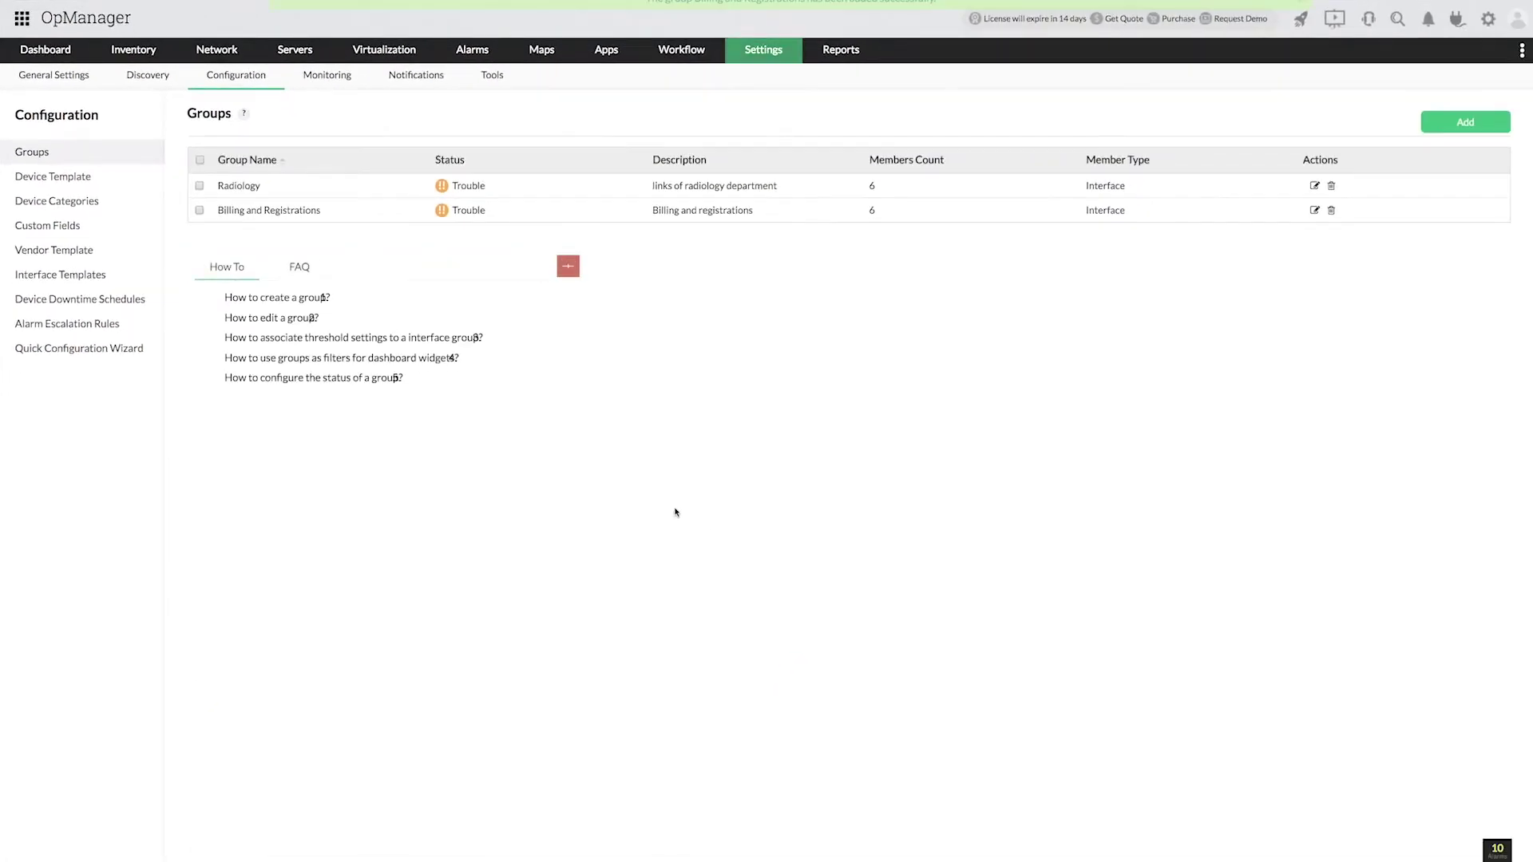
- Create the In-patient lab results group with criterion Interface Name contains lab
left_click(1450, 122)
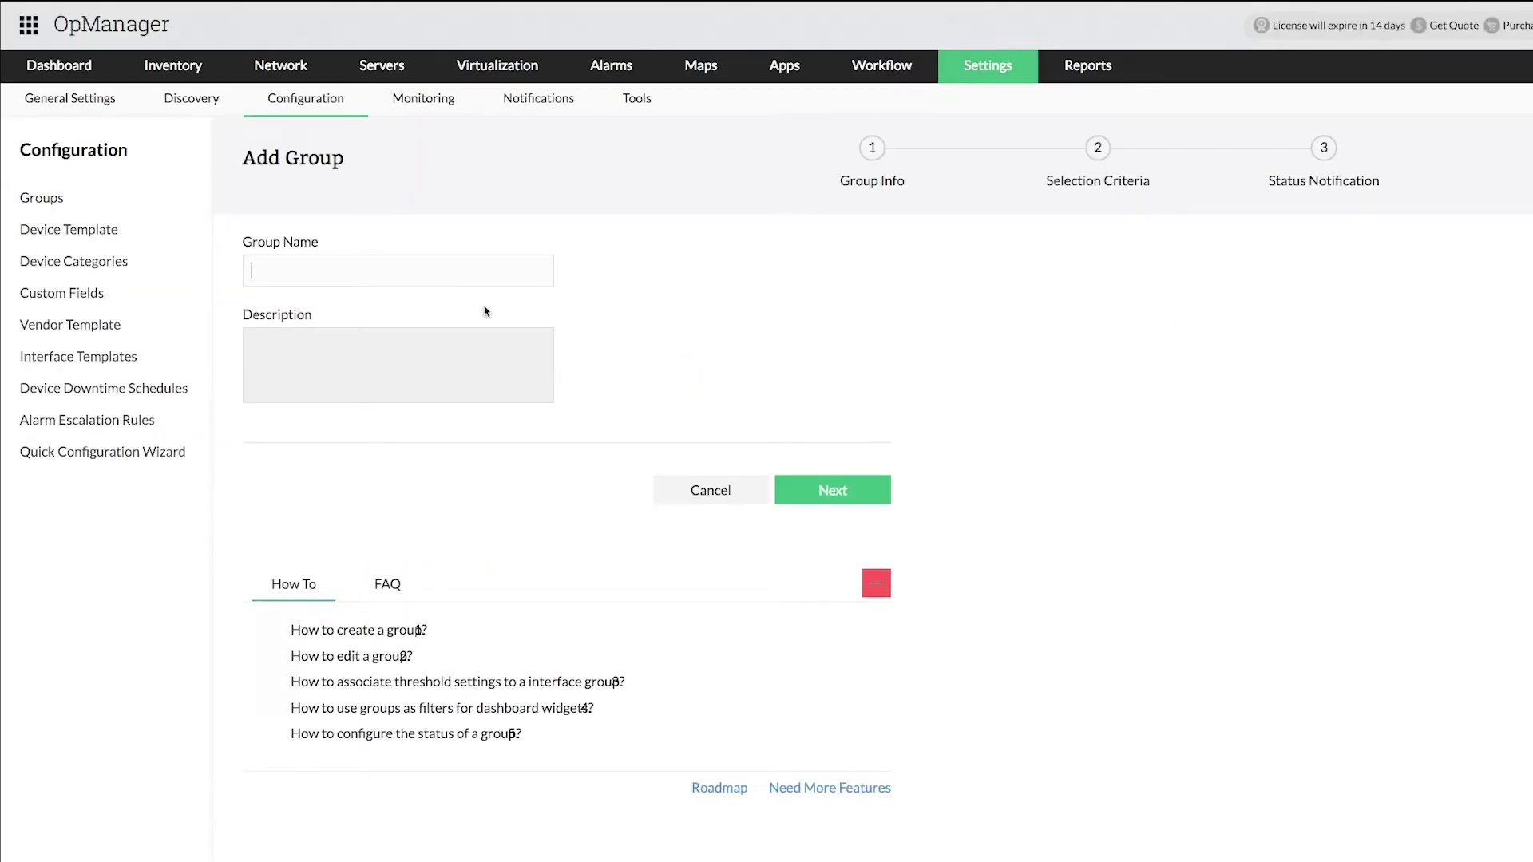
type("In-patient lab ")
type("results")
key("Tab")
type("In-patient")
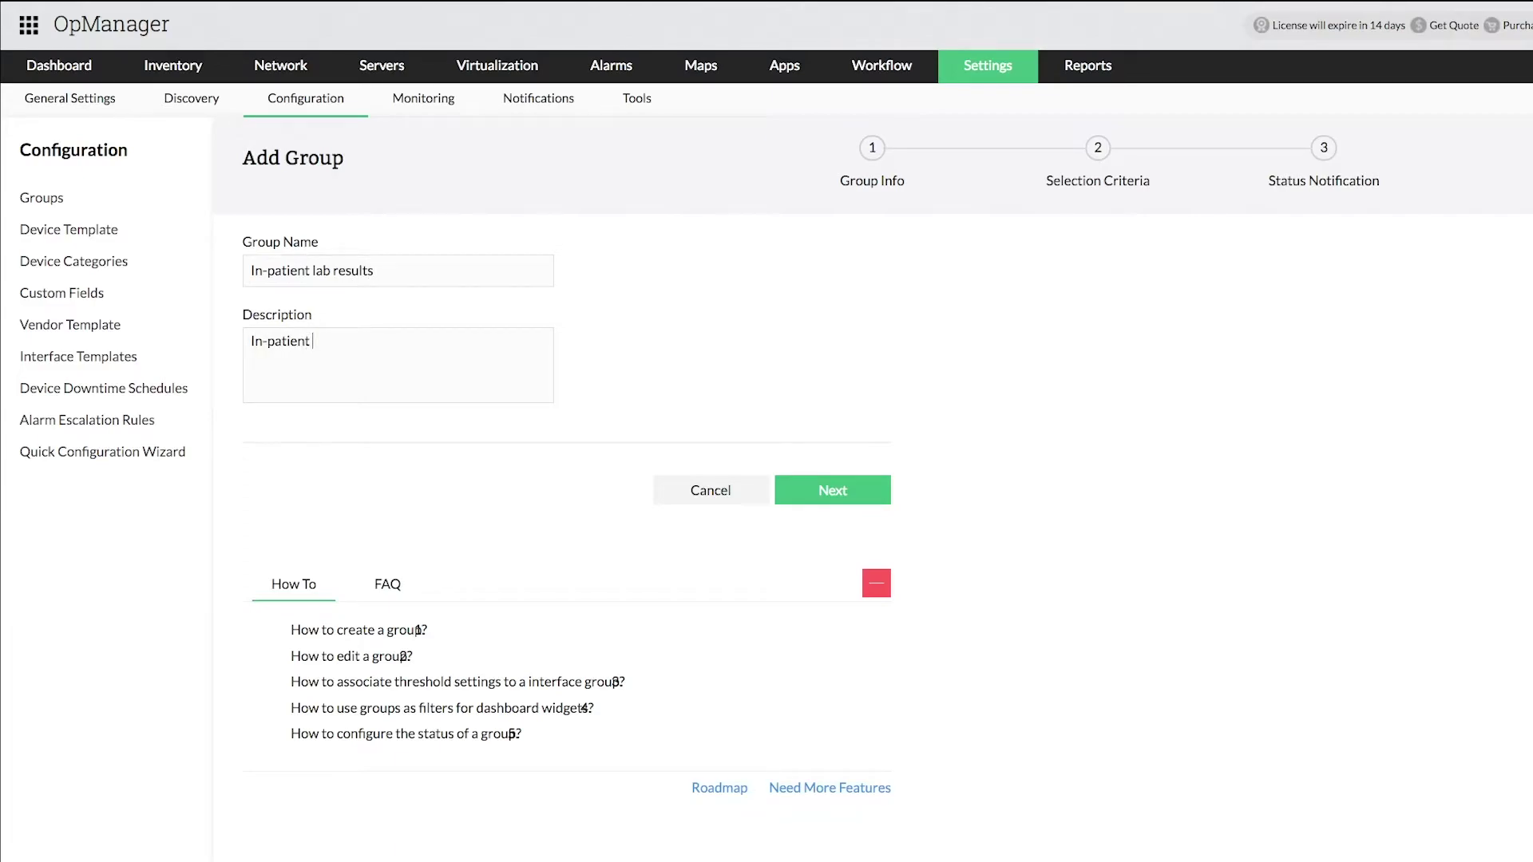
type(" lab results")
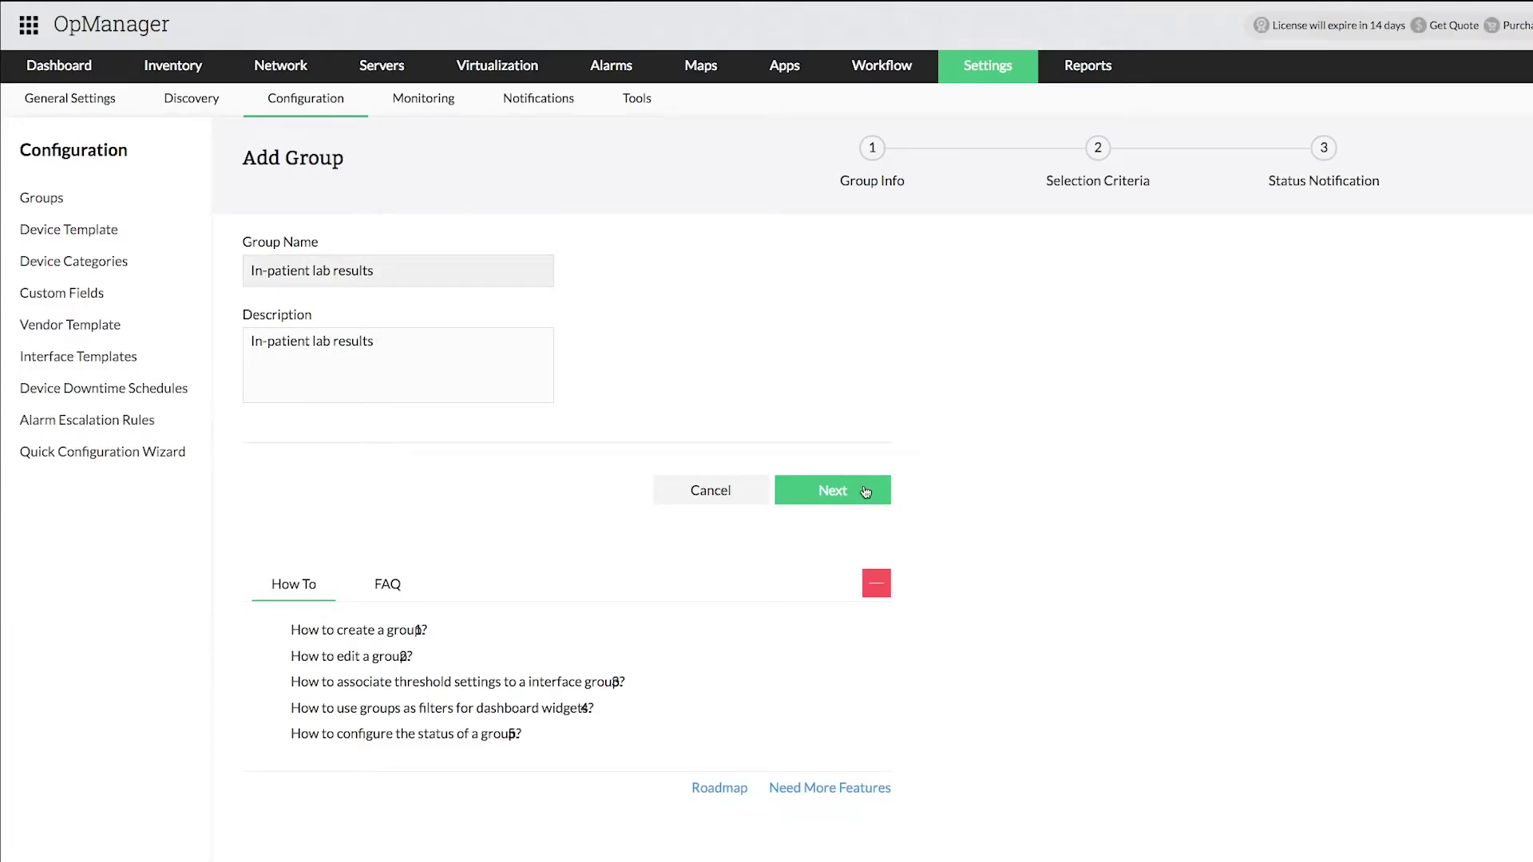
left_click(866, 491)
left_click(864, 359)
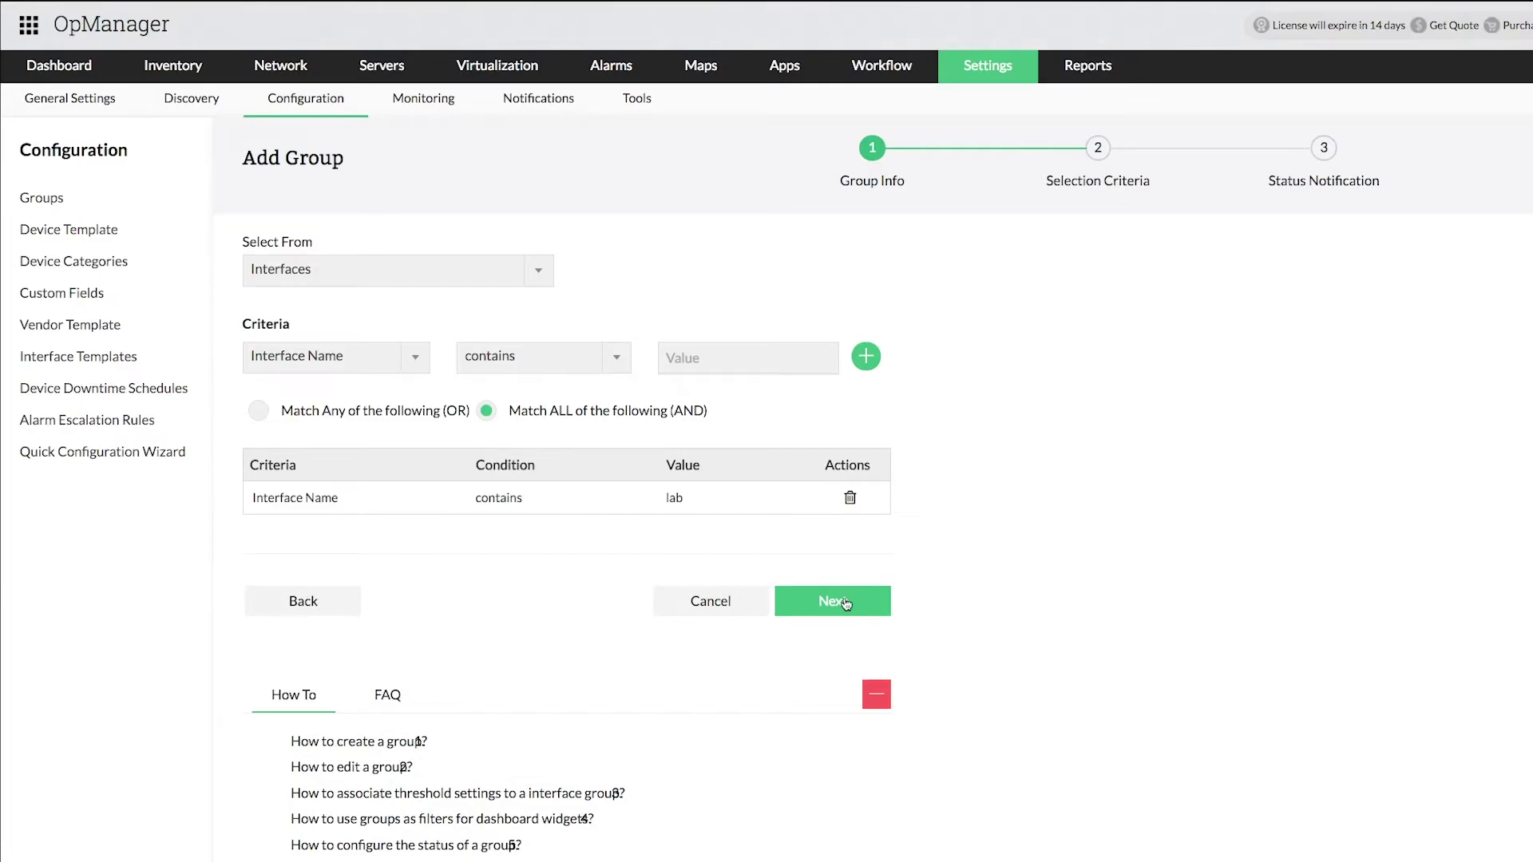
left_click(845, 602)
left_click(343, 542)
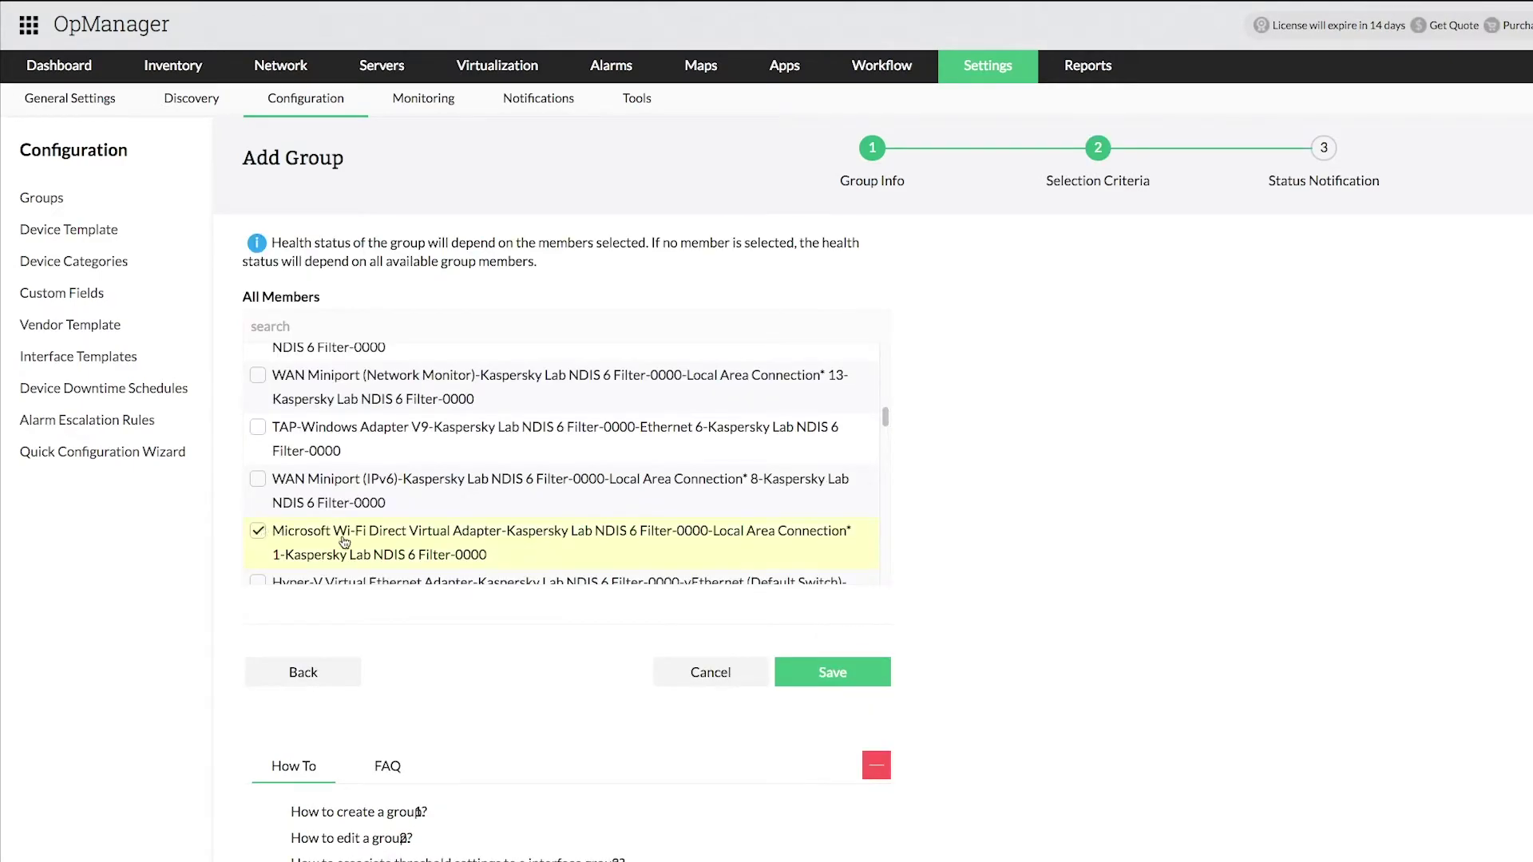
left_click(871, 671)
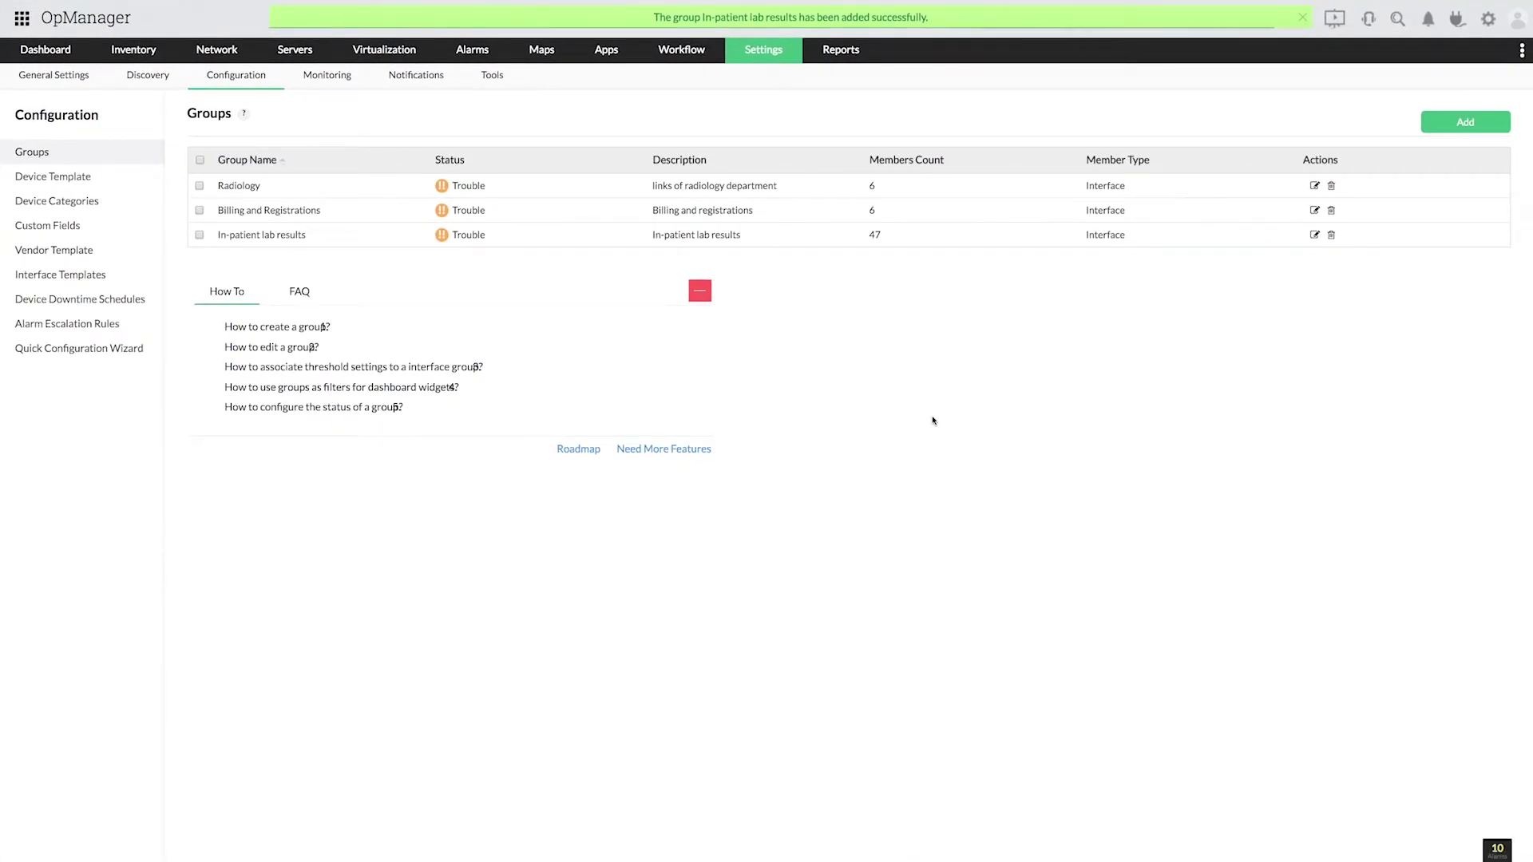
- Add a Payroll group filtered by Interface Name contains payroll, ticking three payroll interfaces
left_click(1473, 126)
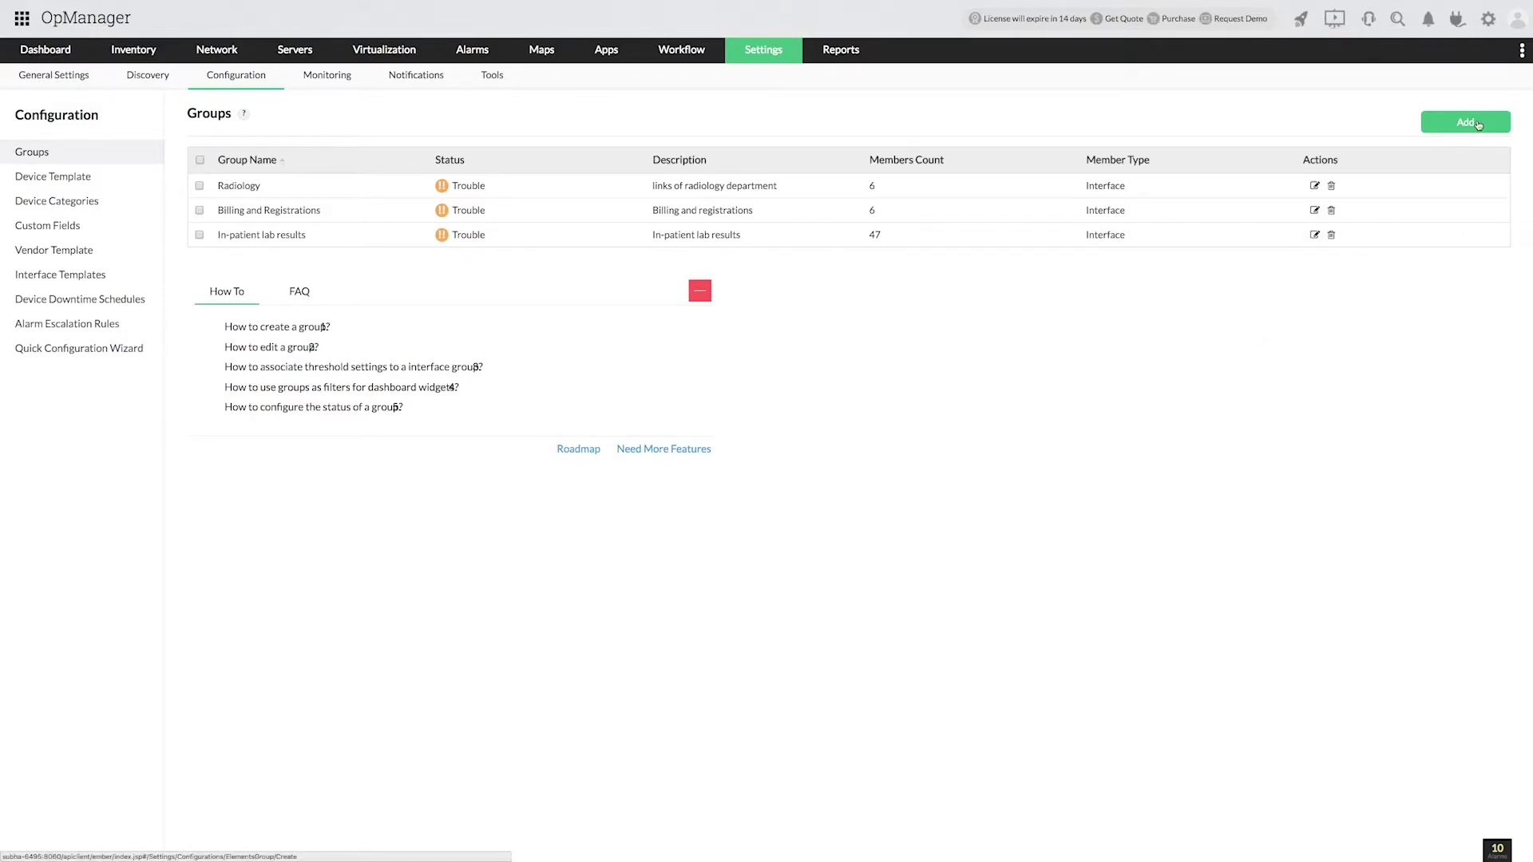
type("Pa")
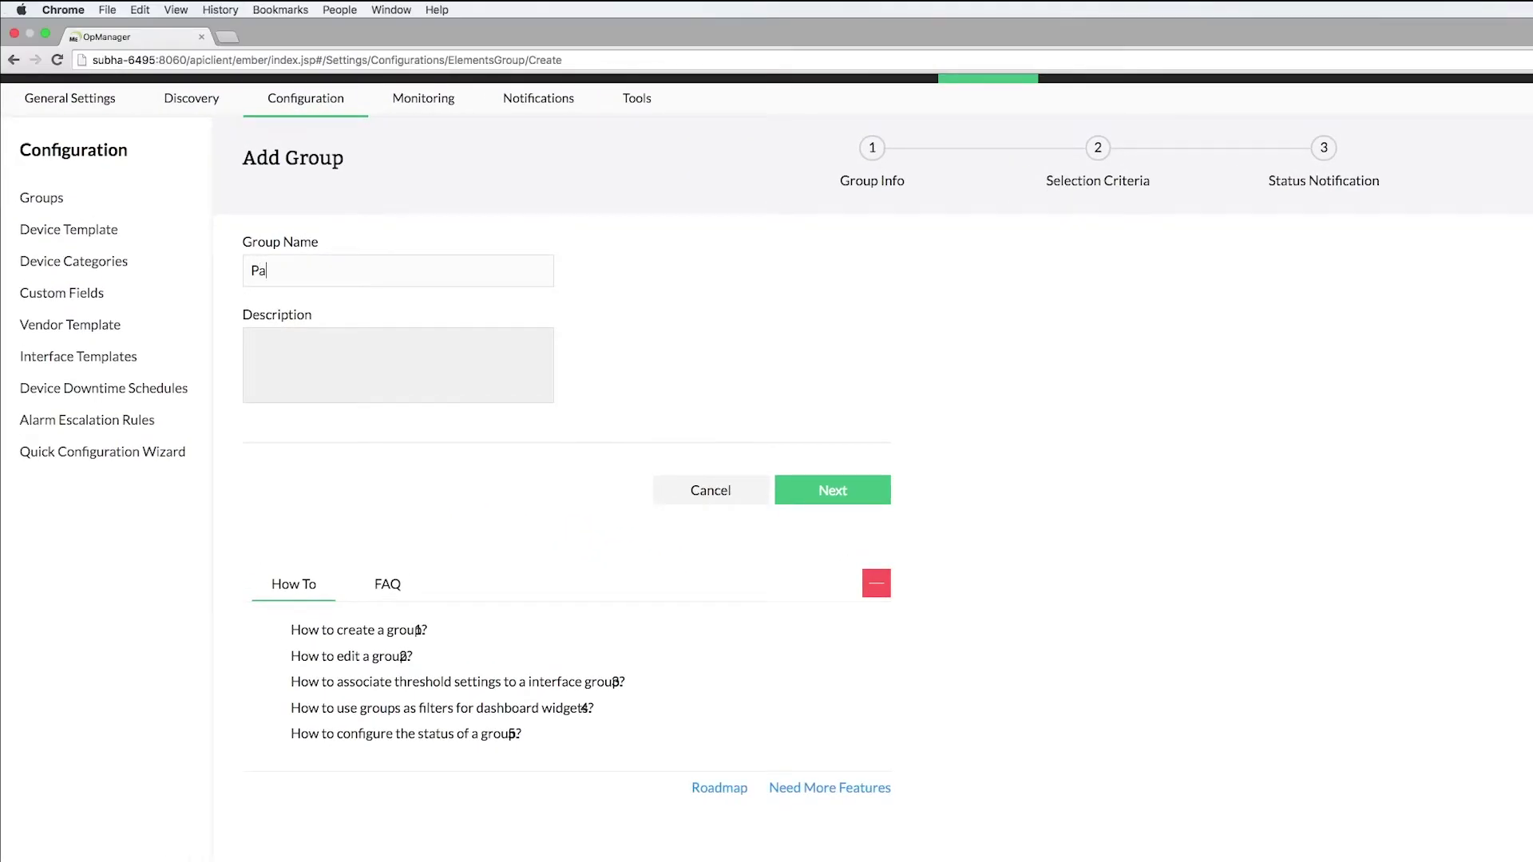
type("yroll")
key("Tab")
type("Payro")
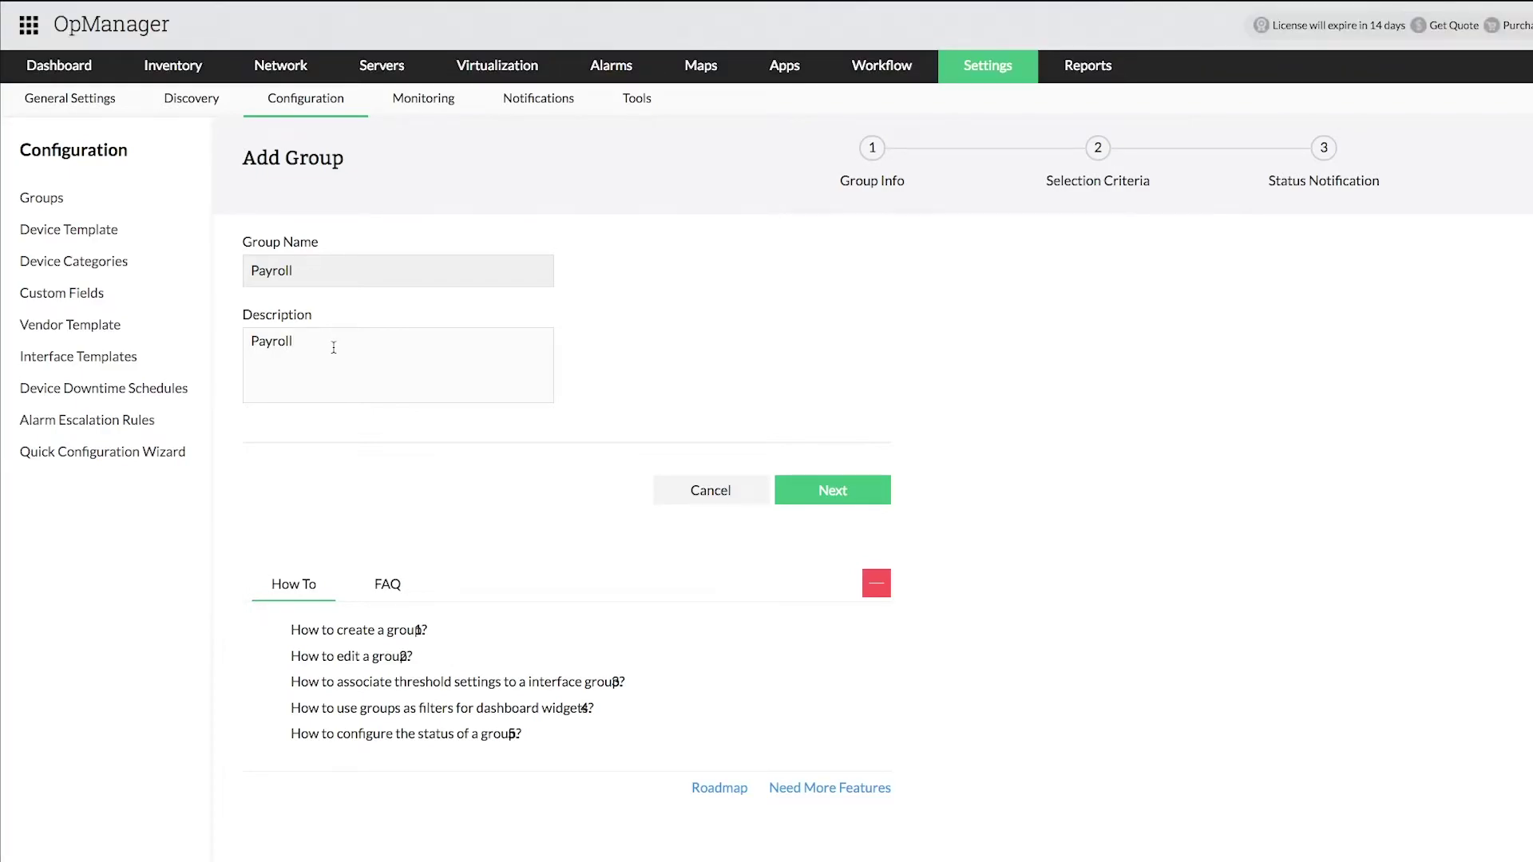
left_click(876, 492)
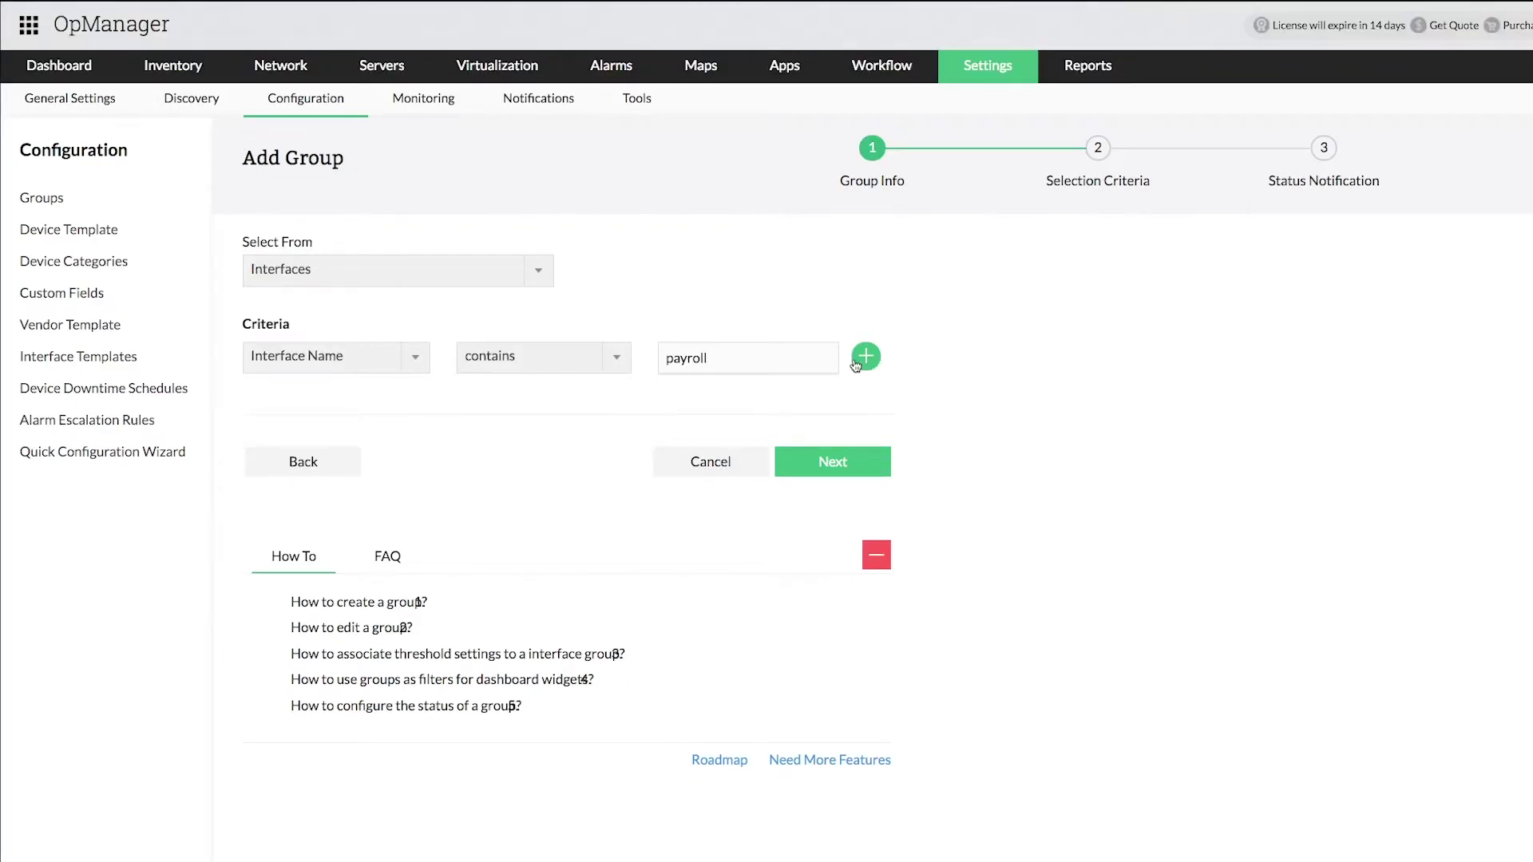
left_click(864, 358)
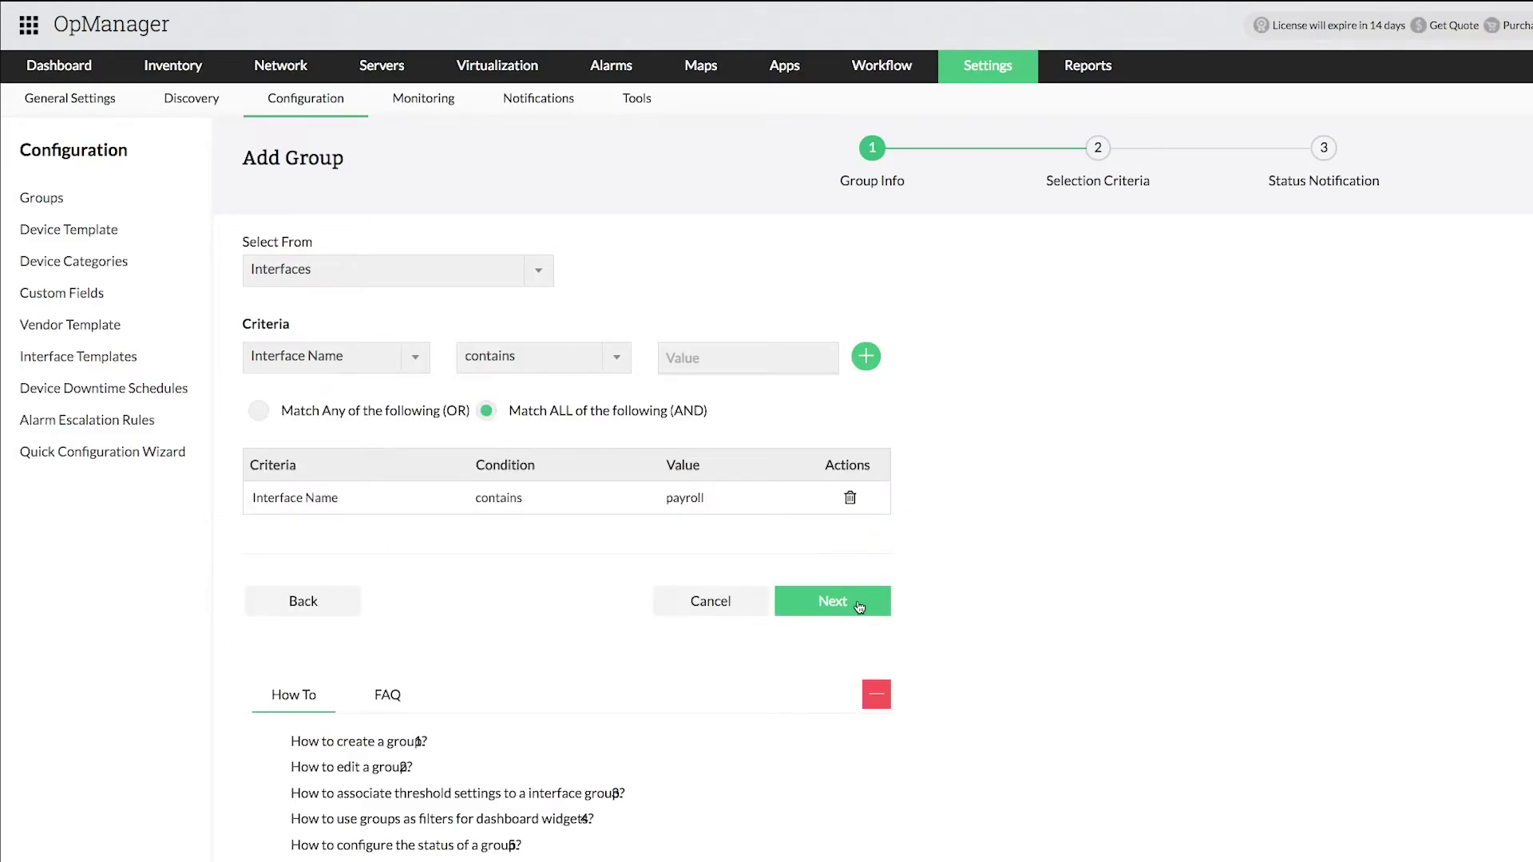
left_click(833, 601)
left_click(257, 384)
left_click(258, 437)
left_click(257, 489)
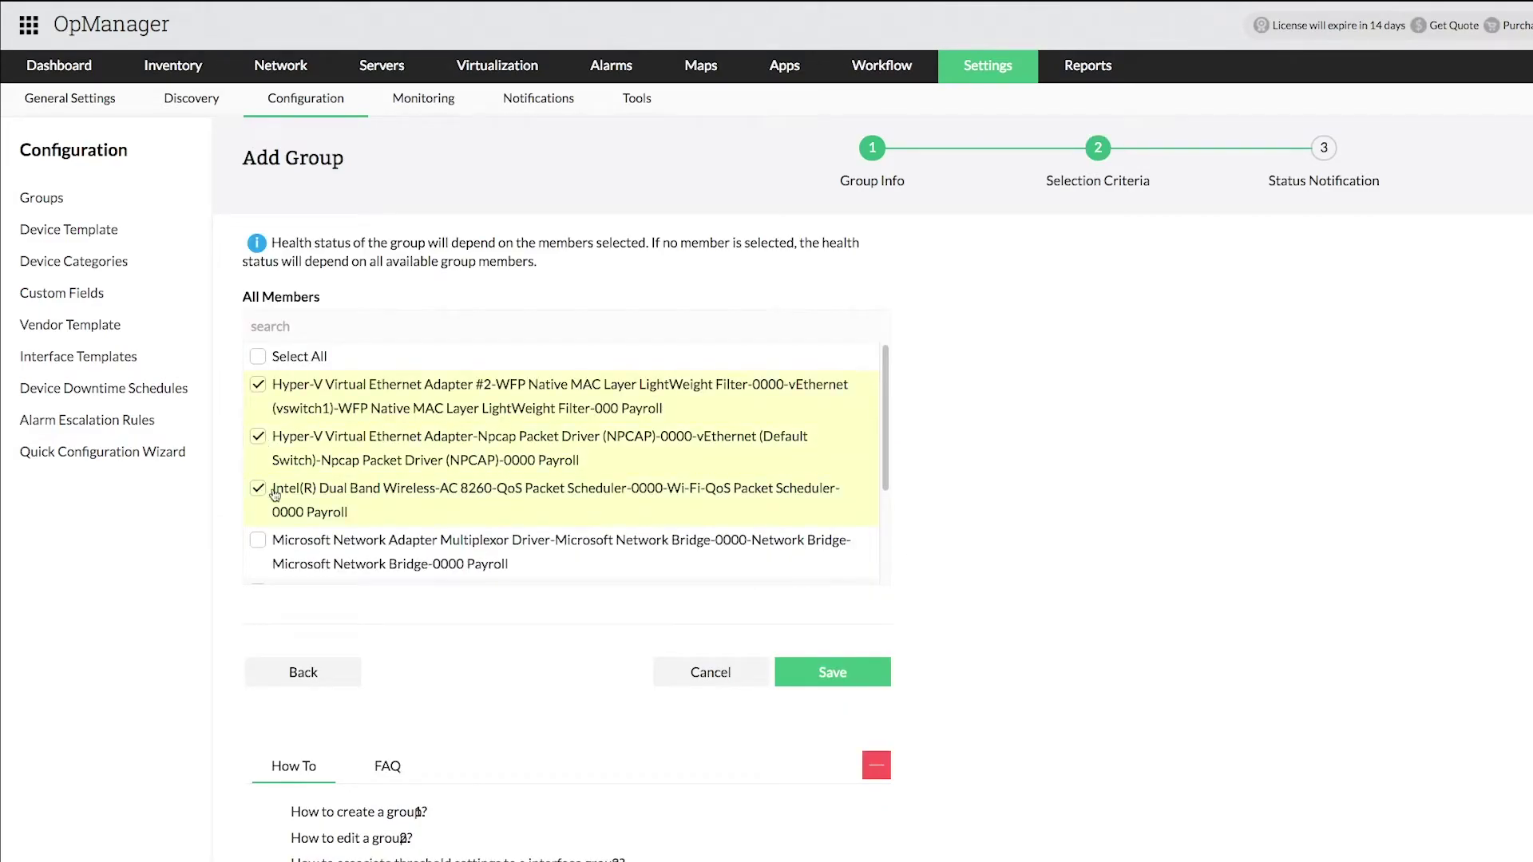
left_click(833, 672)
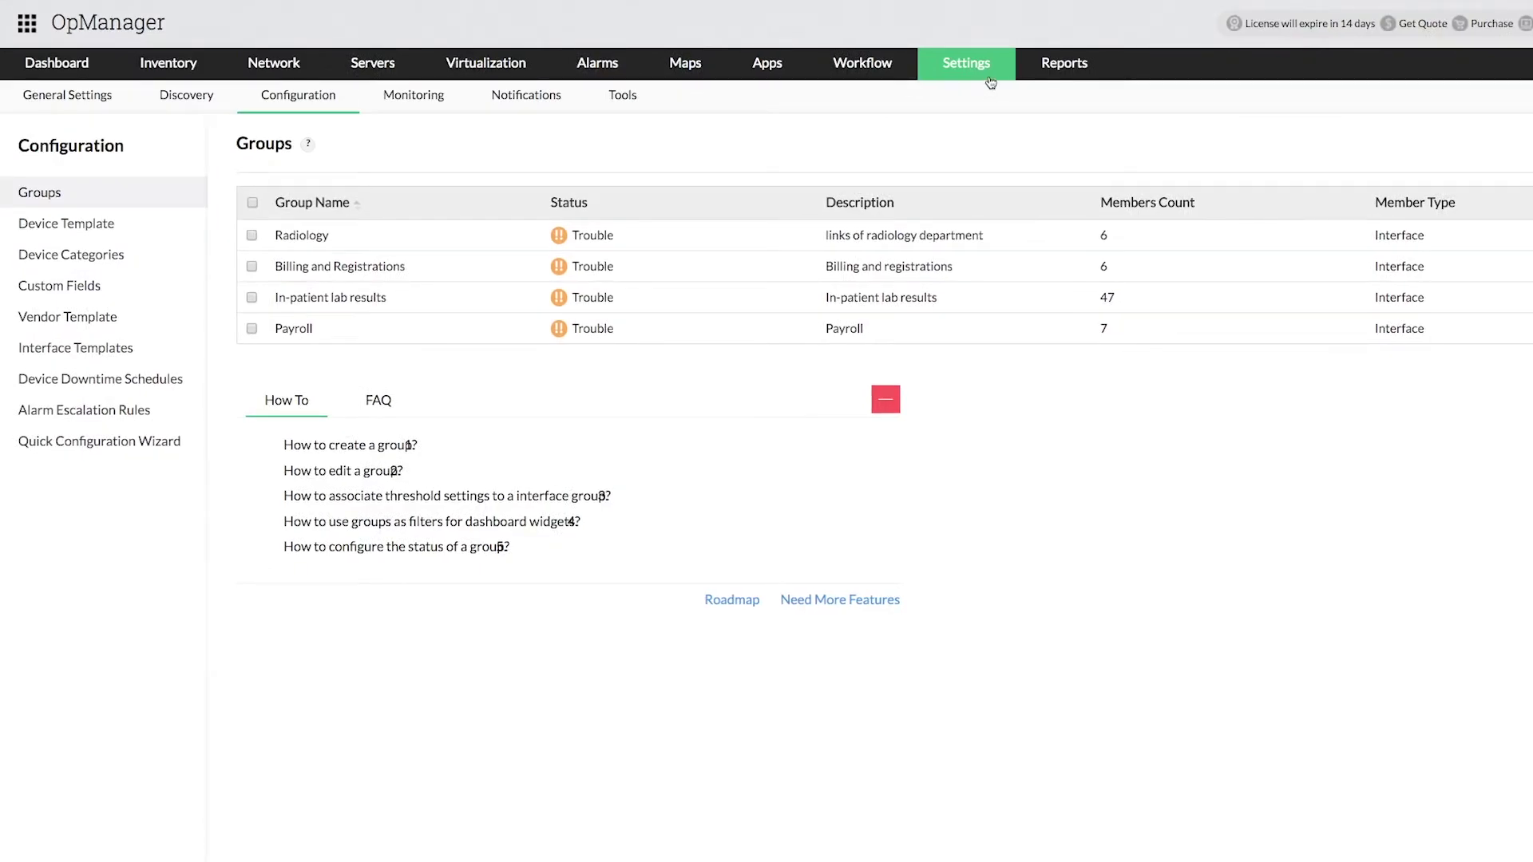
- Start a new group named London with description 'Departments of London branch'
mouse_move(966, 63)
left_click(992, 74)
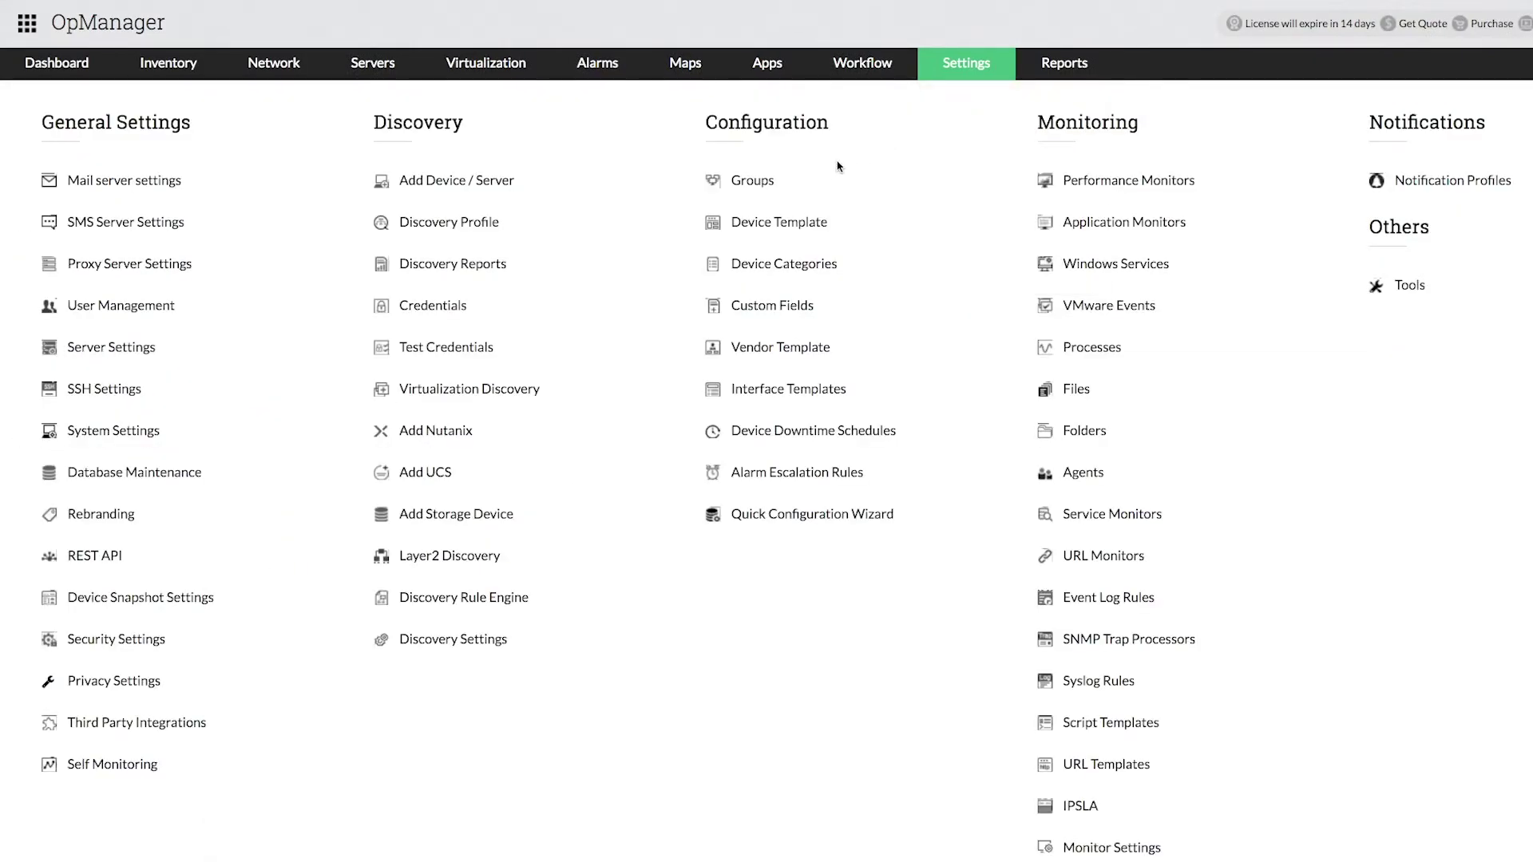
left_click(771, 191)
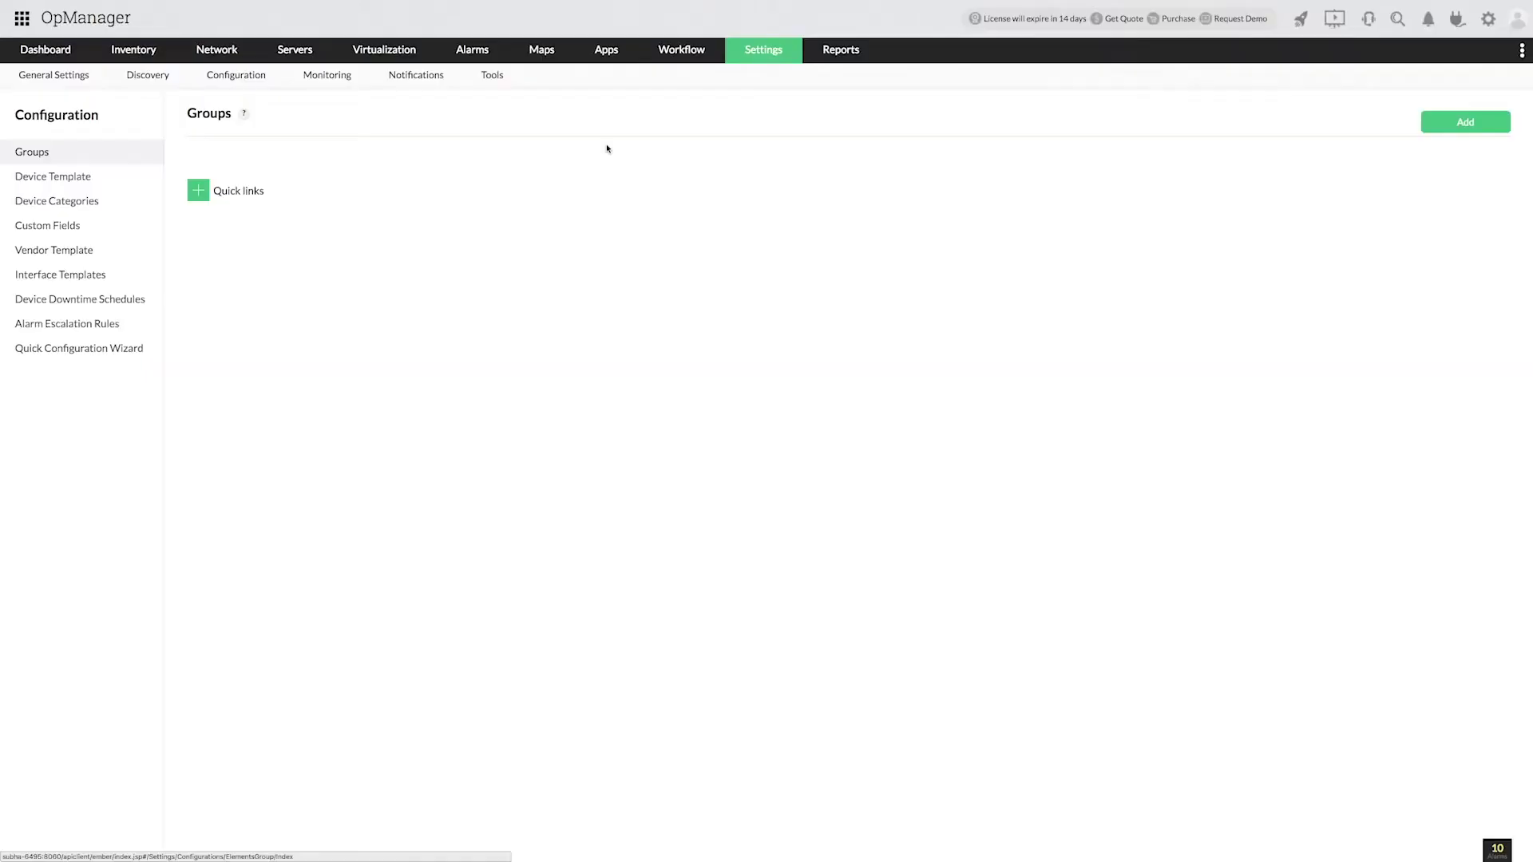
left_click(1489, 124)
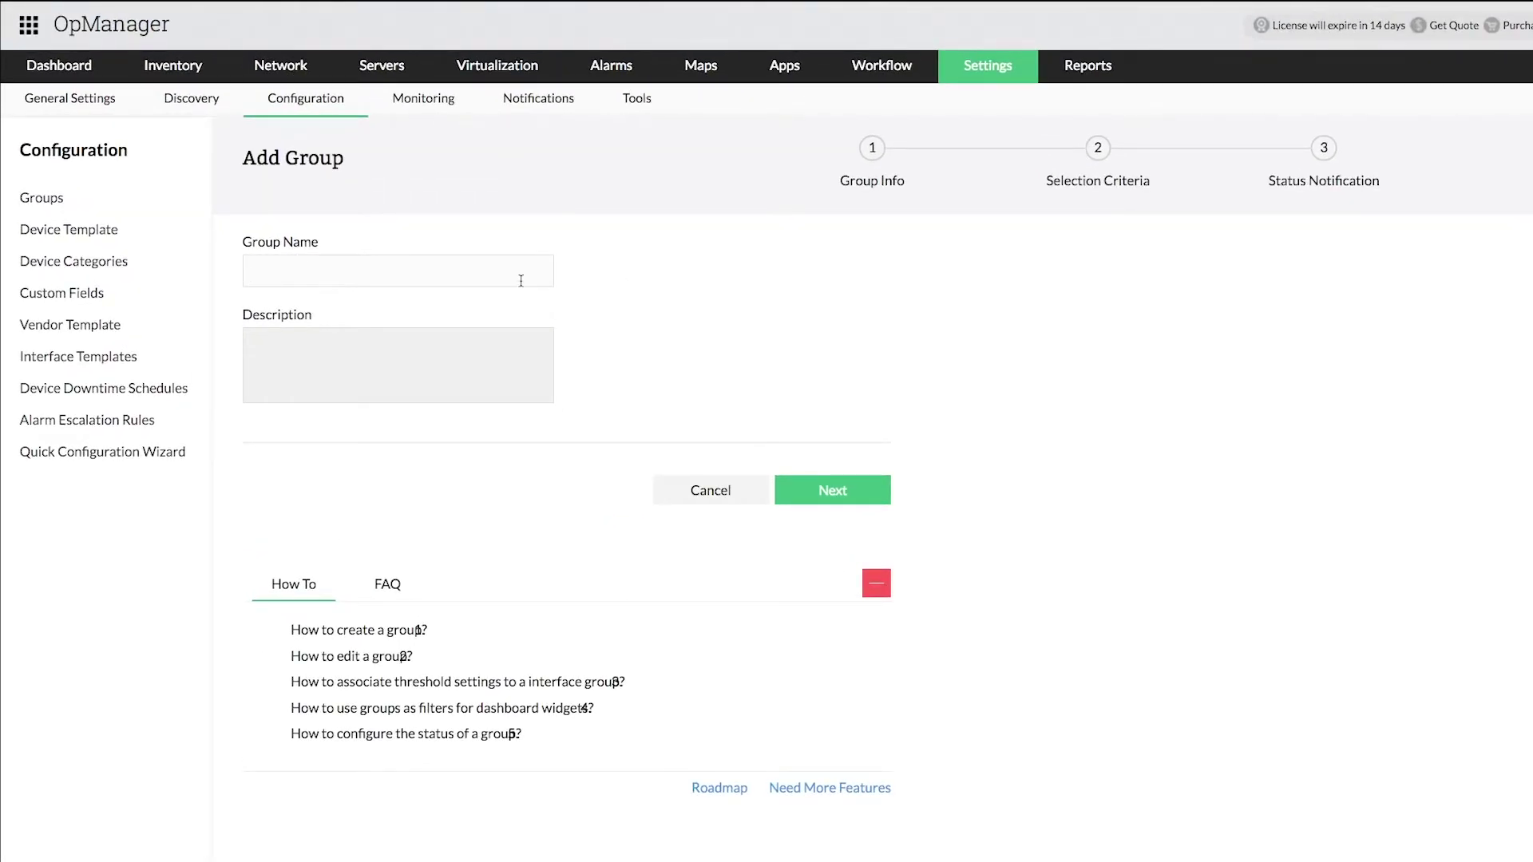
left_click(522, 281)
type("London")
key("Tab")
type("D")
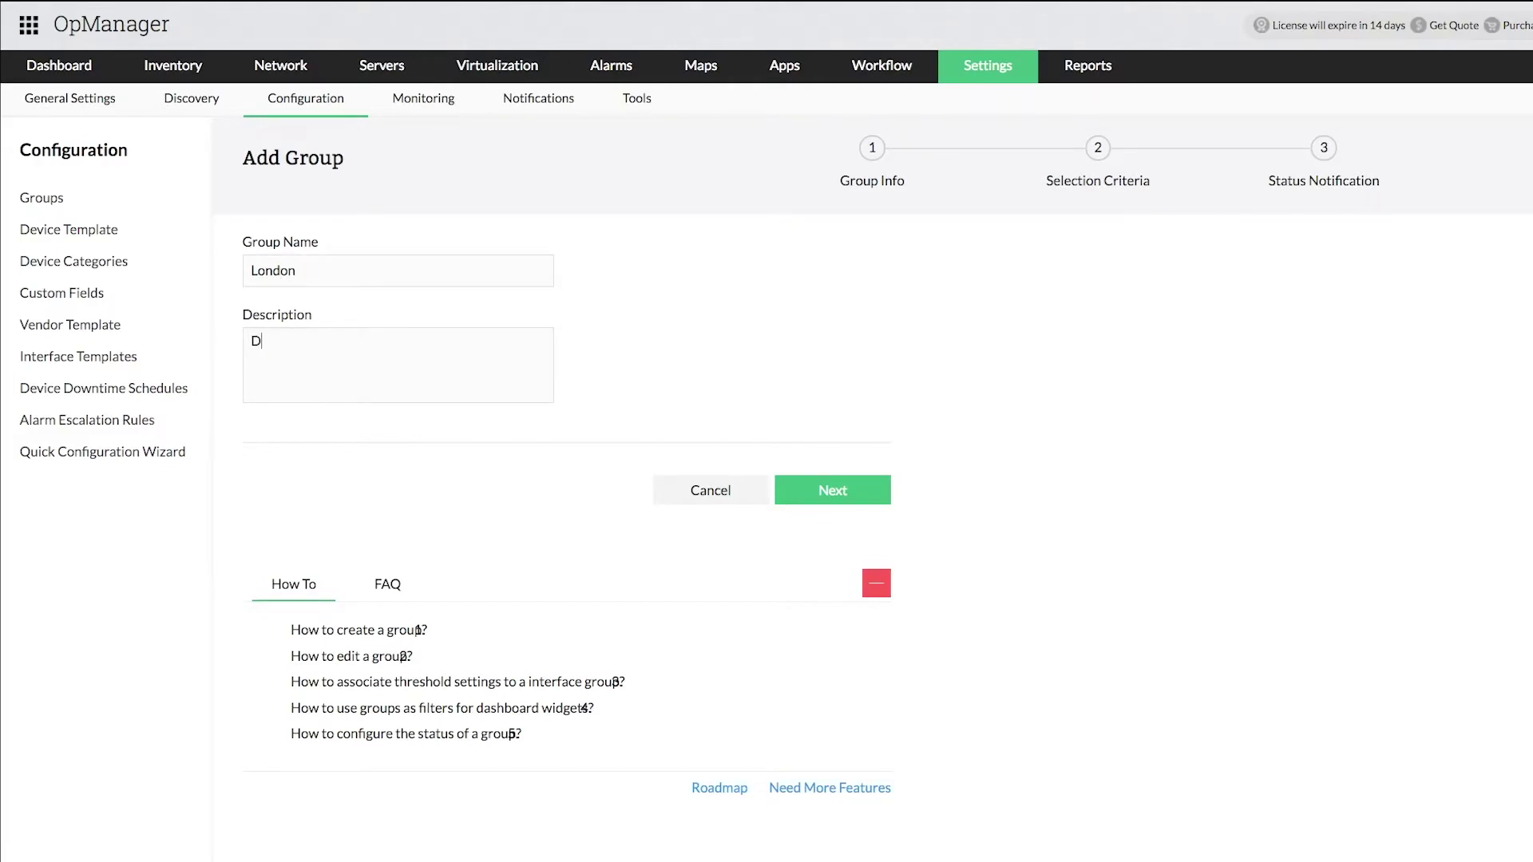
type("epartments of London")
type(" branch")
left_click(867, 487)
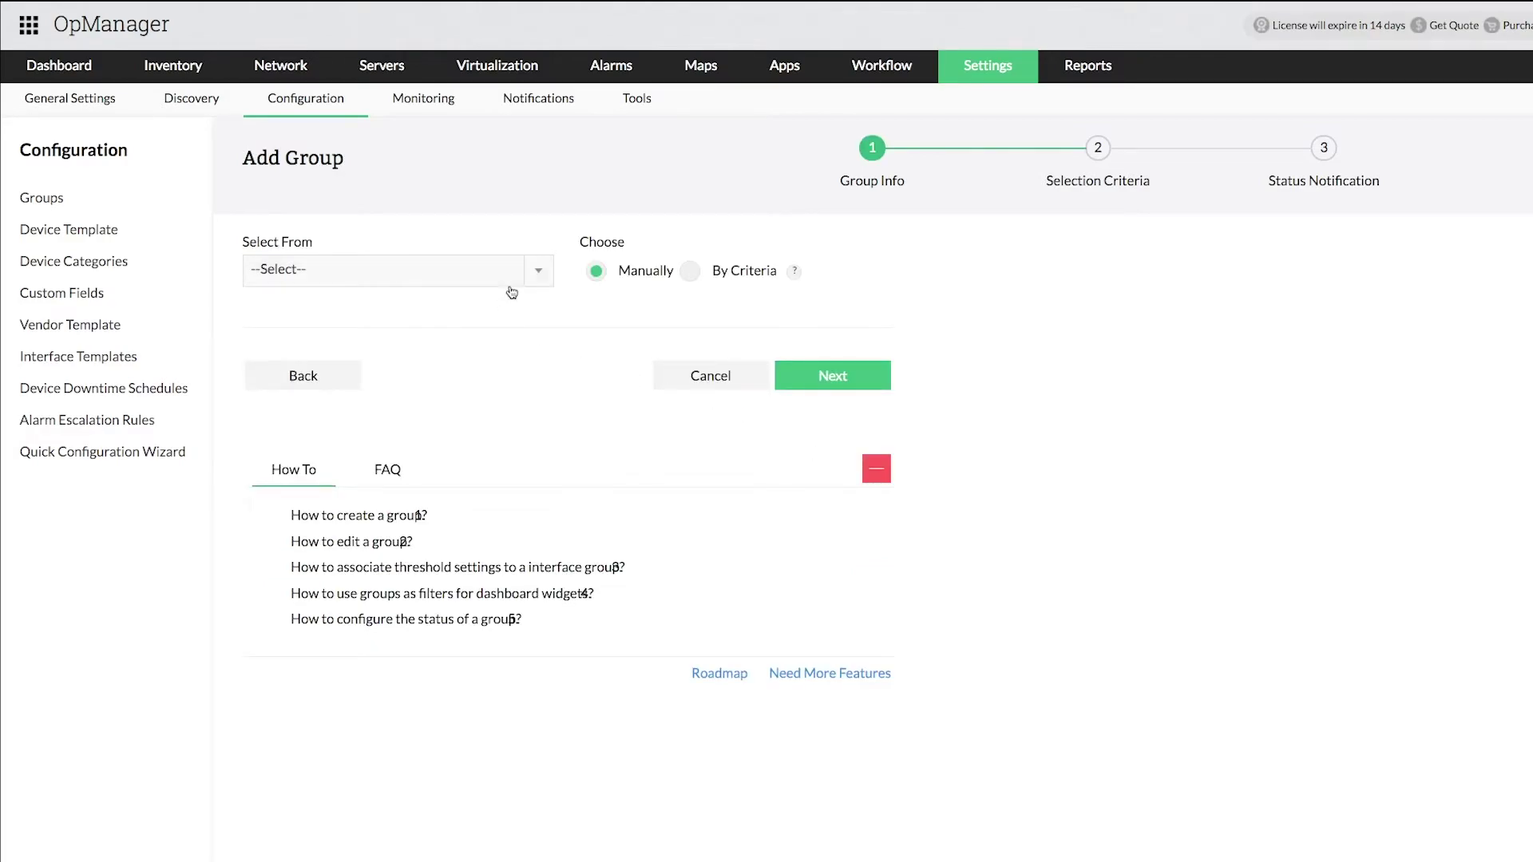
- Choose existing groups as the member type, briefly checking the criteria option
left_click(515, 286)
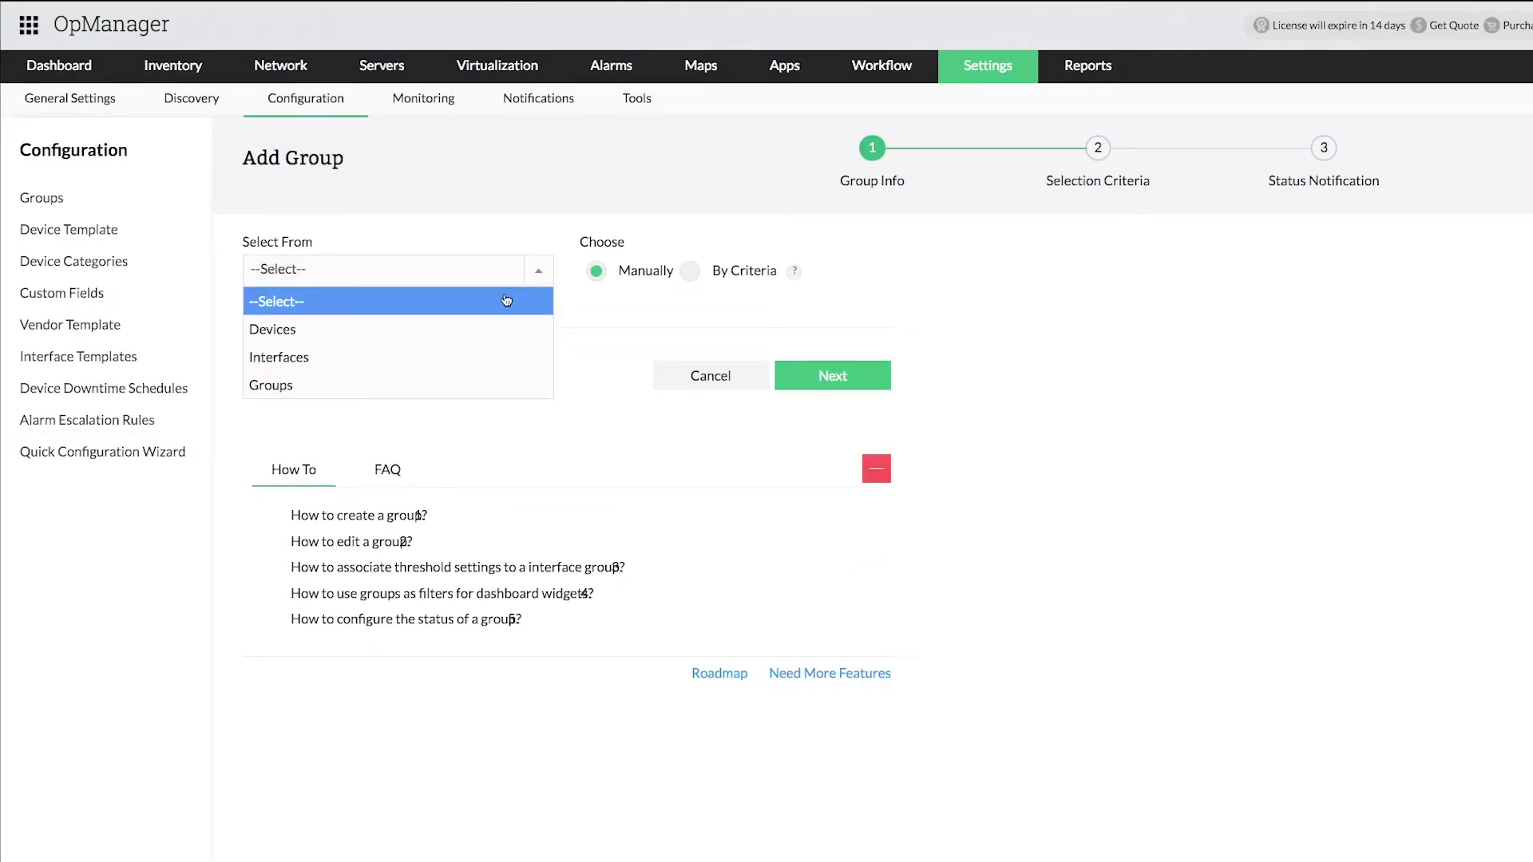
left_click(480, 380)
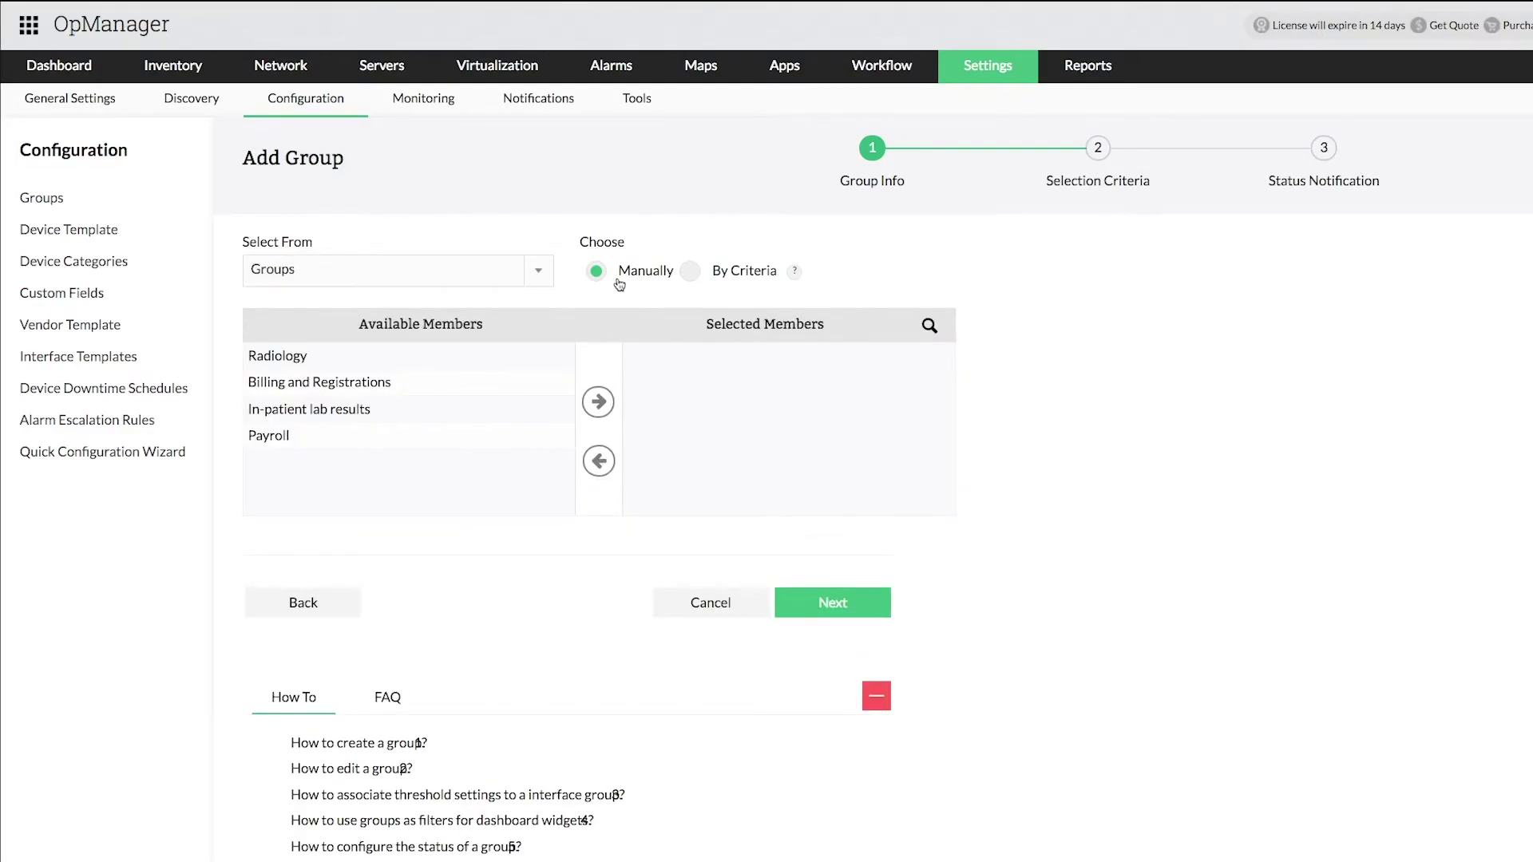
left_click(689, 273)
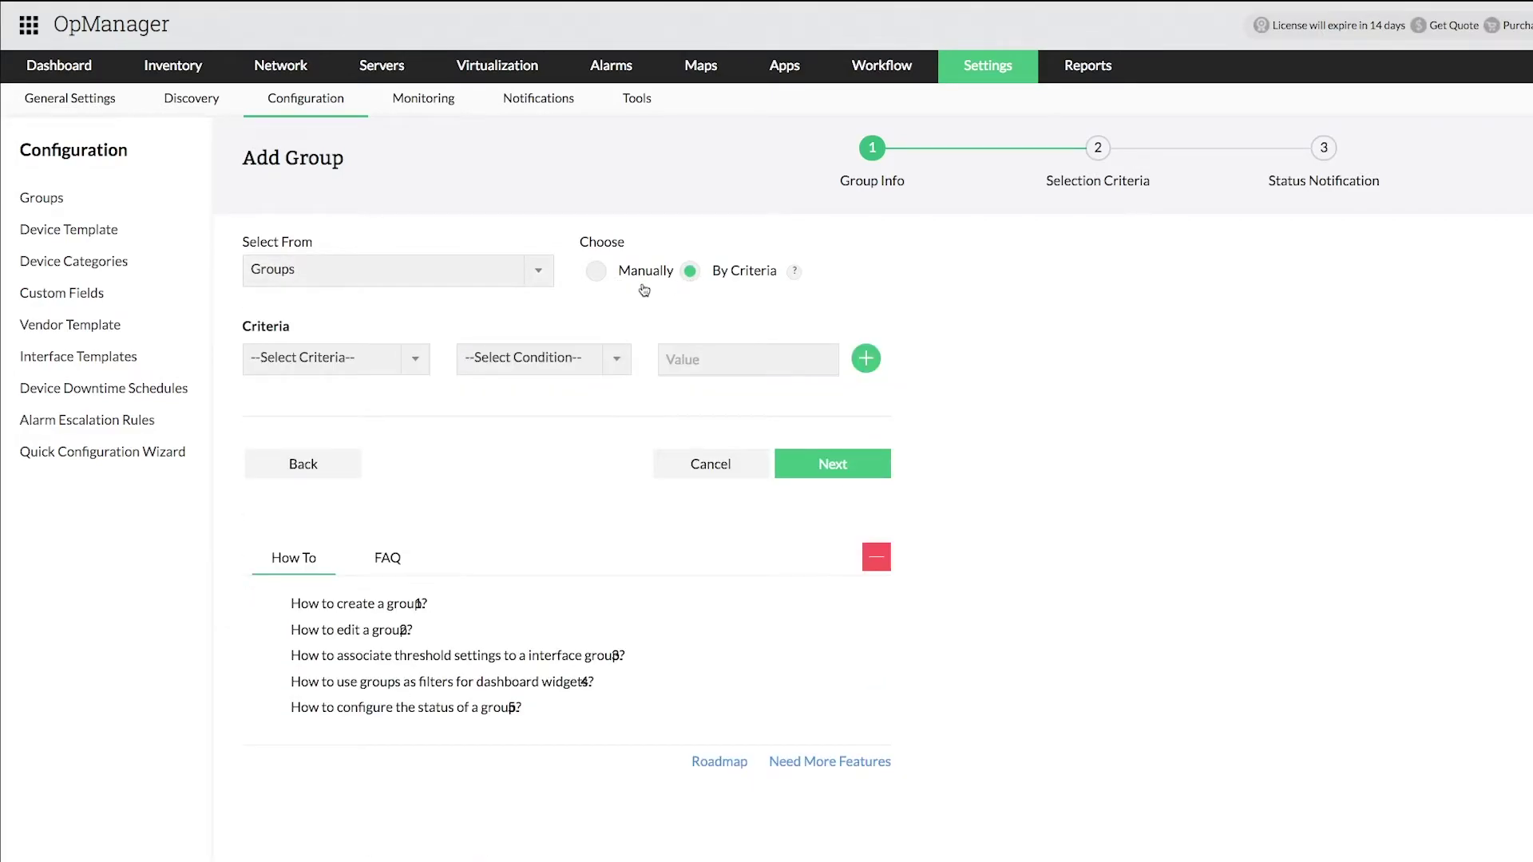
left_click(415, 363)
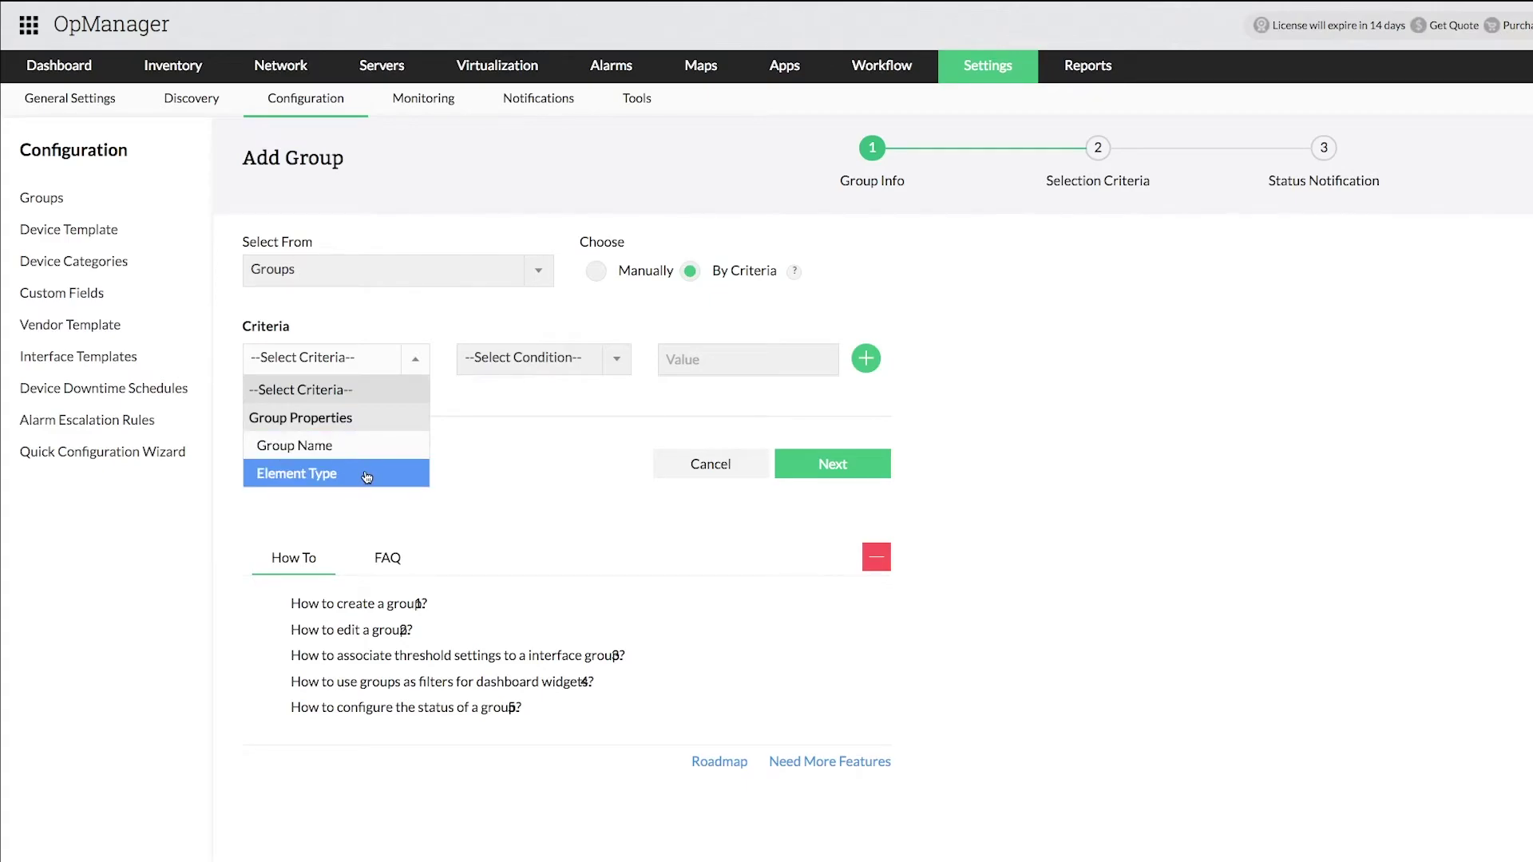
left_click(597, 272)
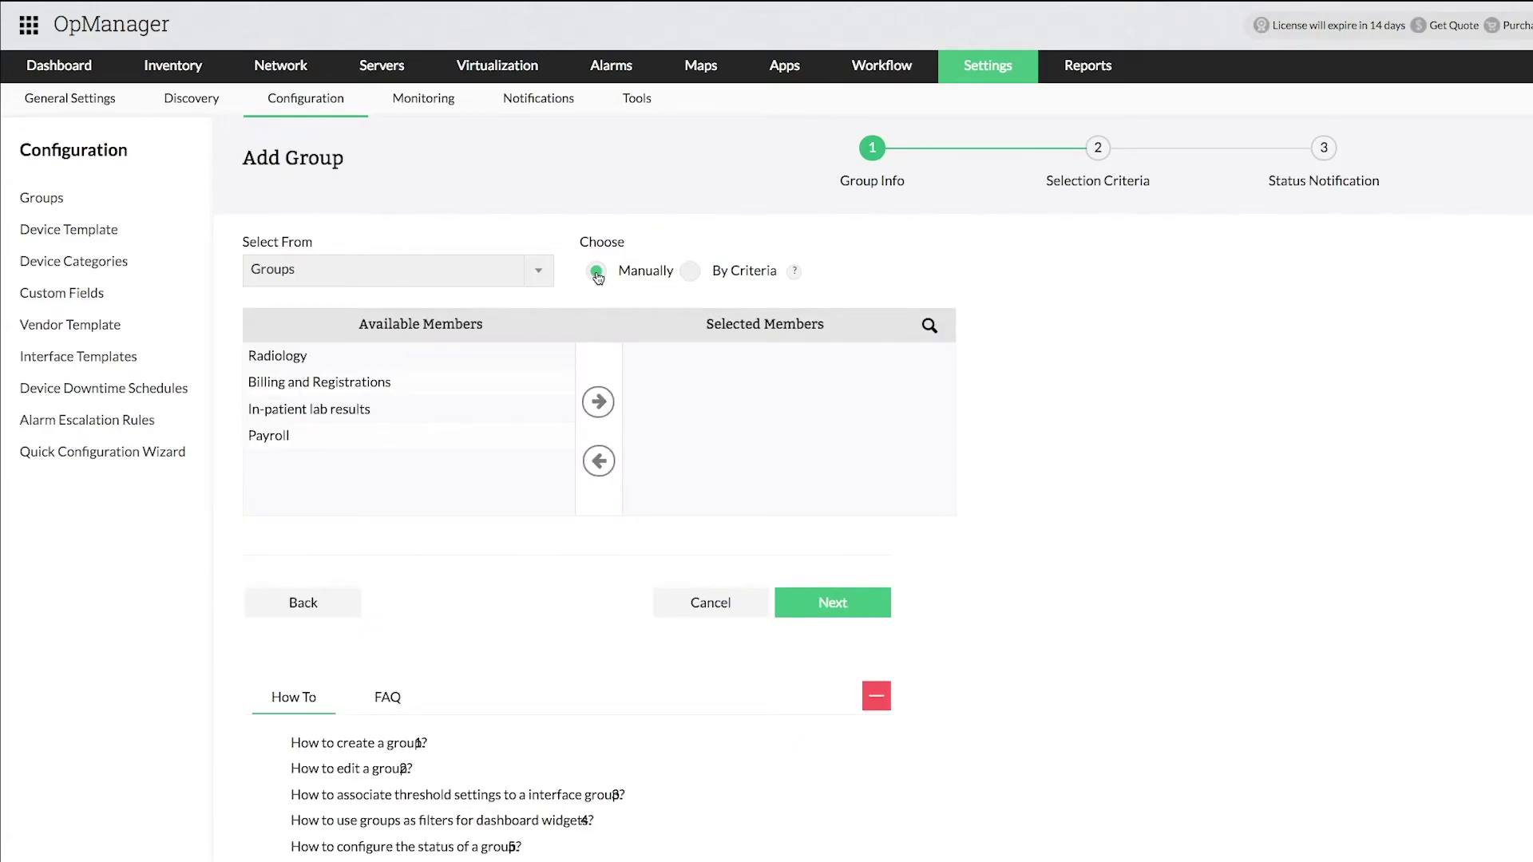
- Move Radiology, Billing and Registrations, In-patient lab results and Payroll to Selected Members
left_click(497, 359)
left_click(605, 405)
left_click(474, 360)
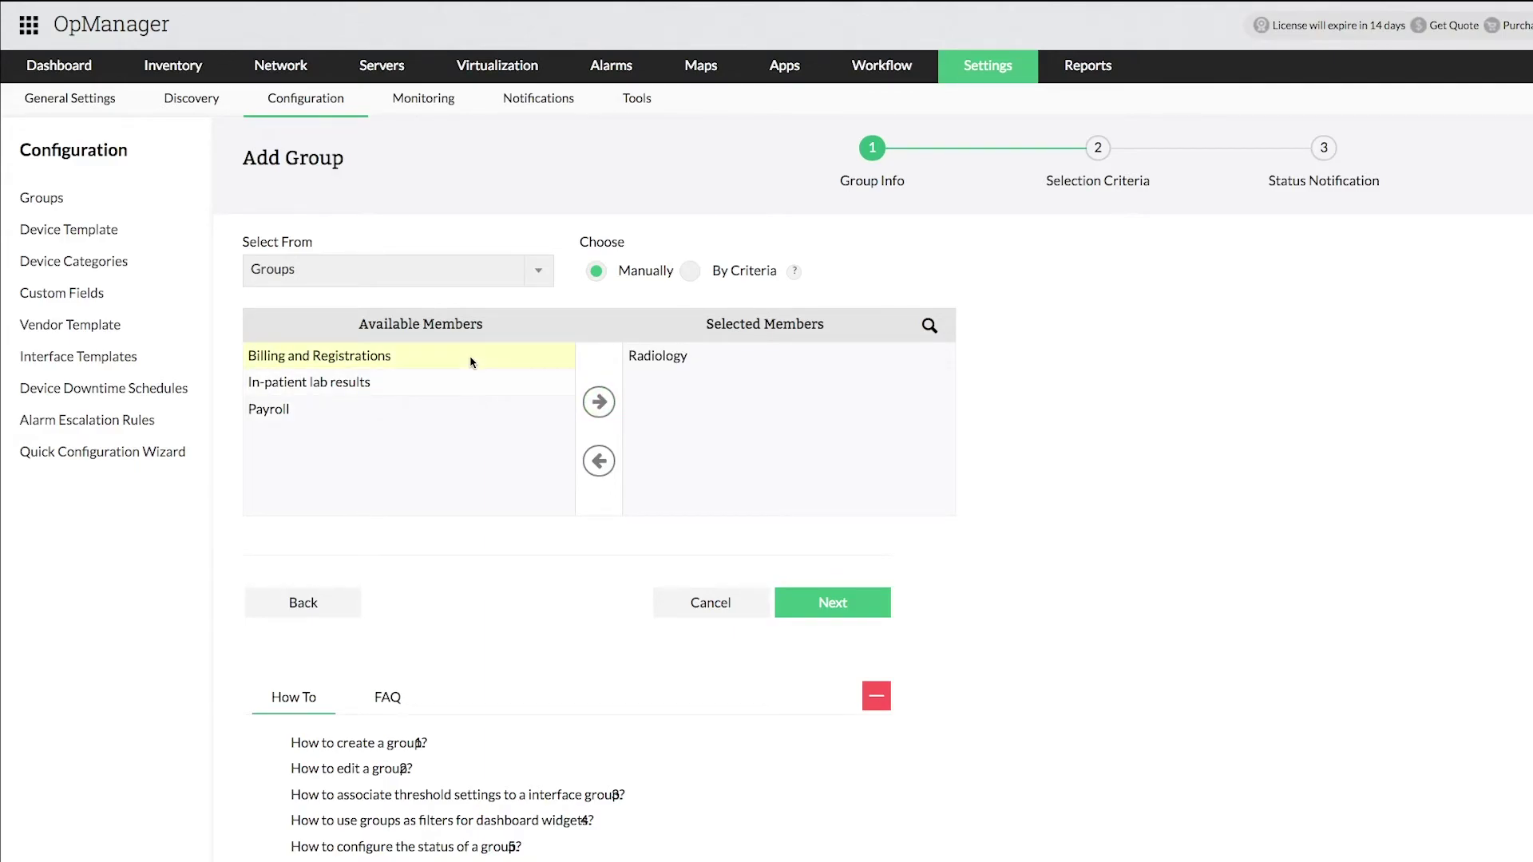
left_click(597, 409)
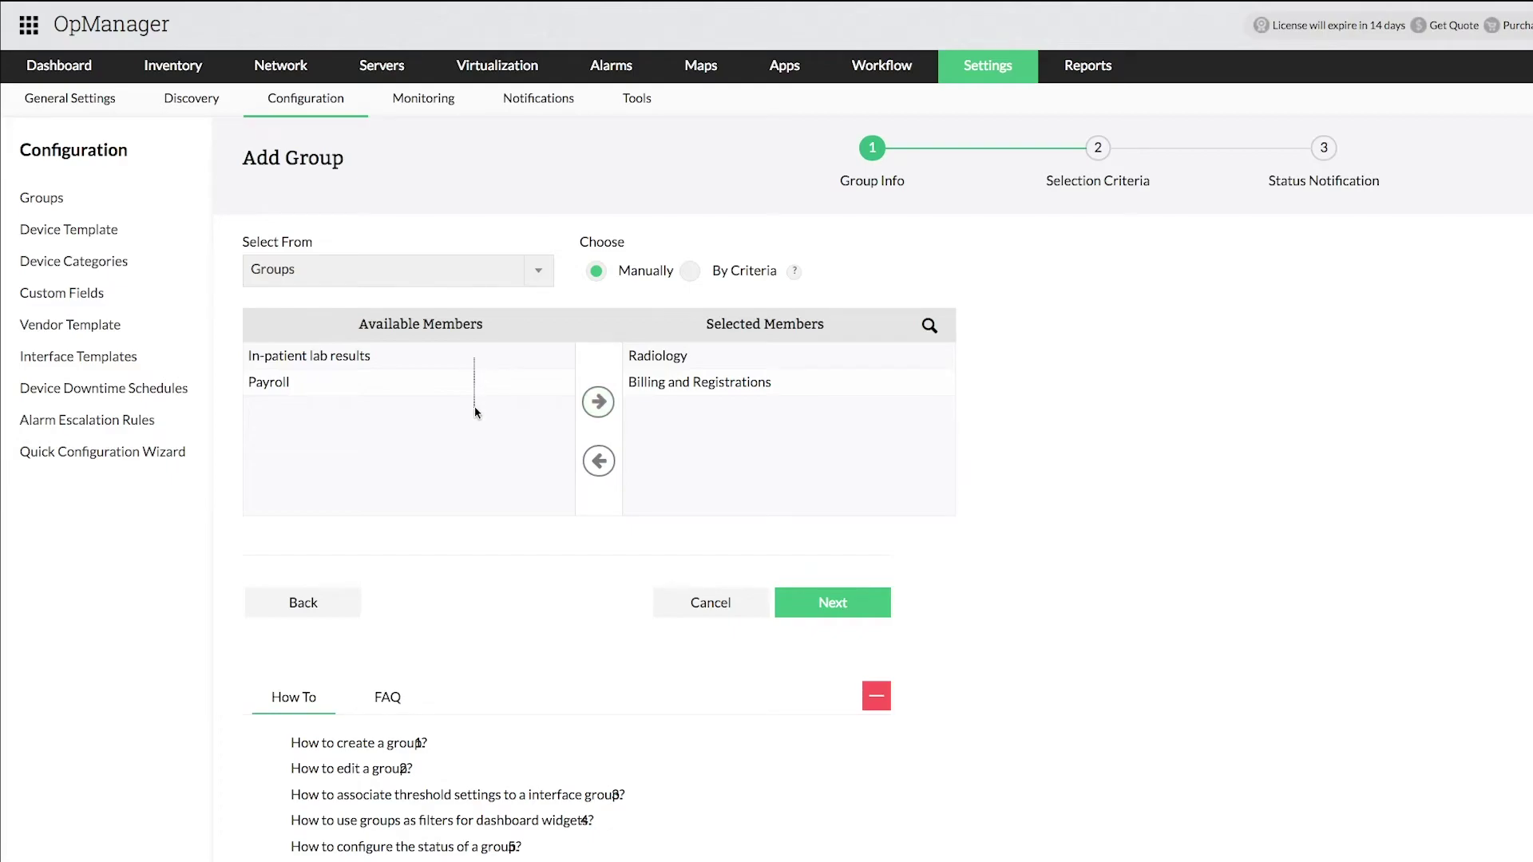
left_click_drag(473, 359, 473, 420)
left_click(597, 404)
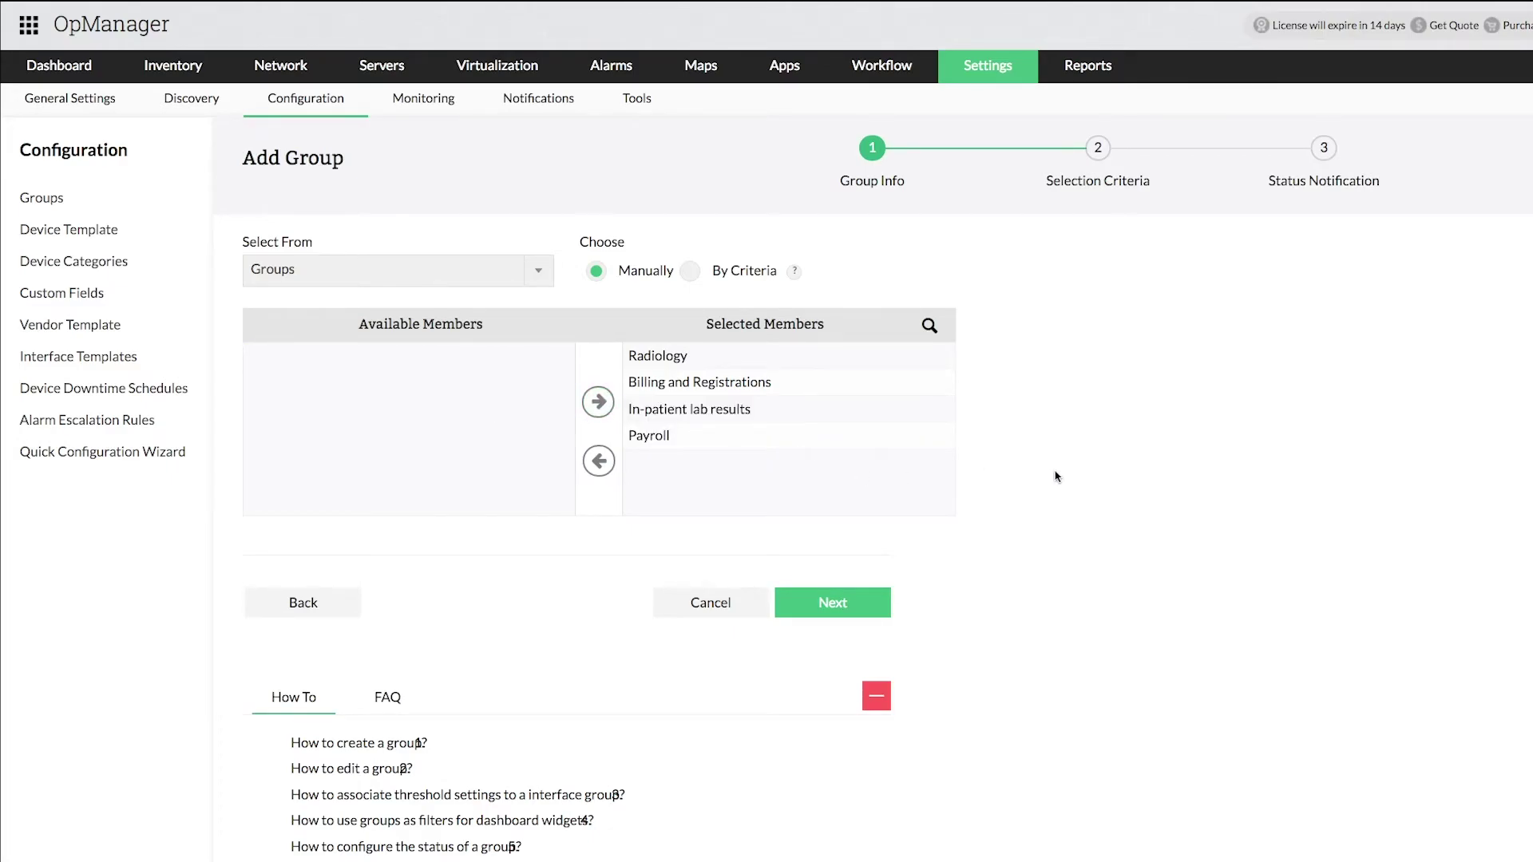
- Tick all four member groups for health status and save the London group
left_click(876, 606)
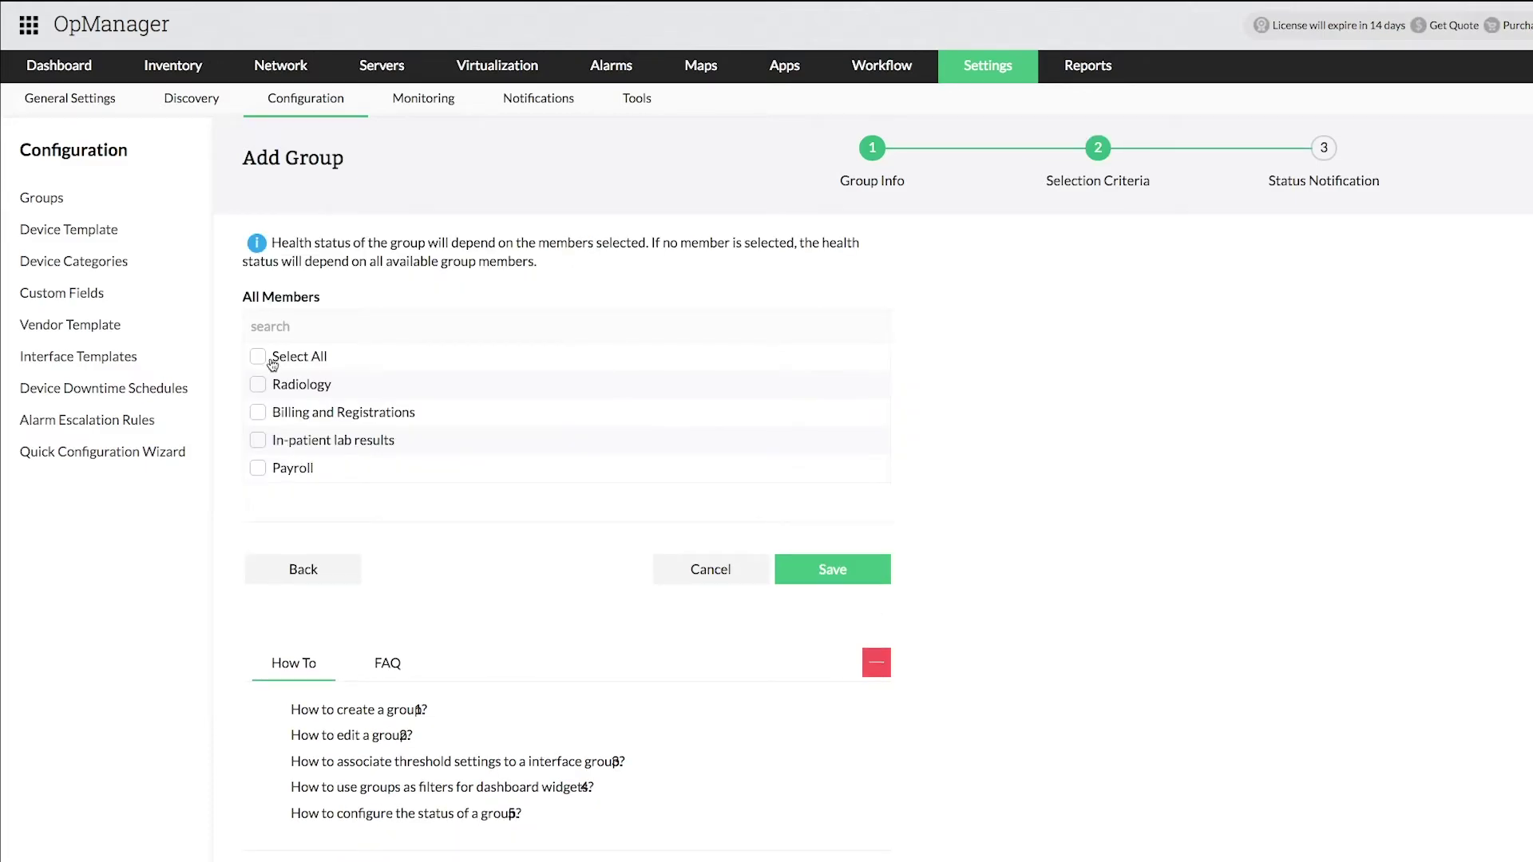
left_click(258, 383)
left_click(258, 413)
left_click(257, 440)
left_click(258, 468)
left_click(867, 569)
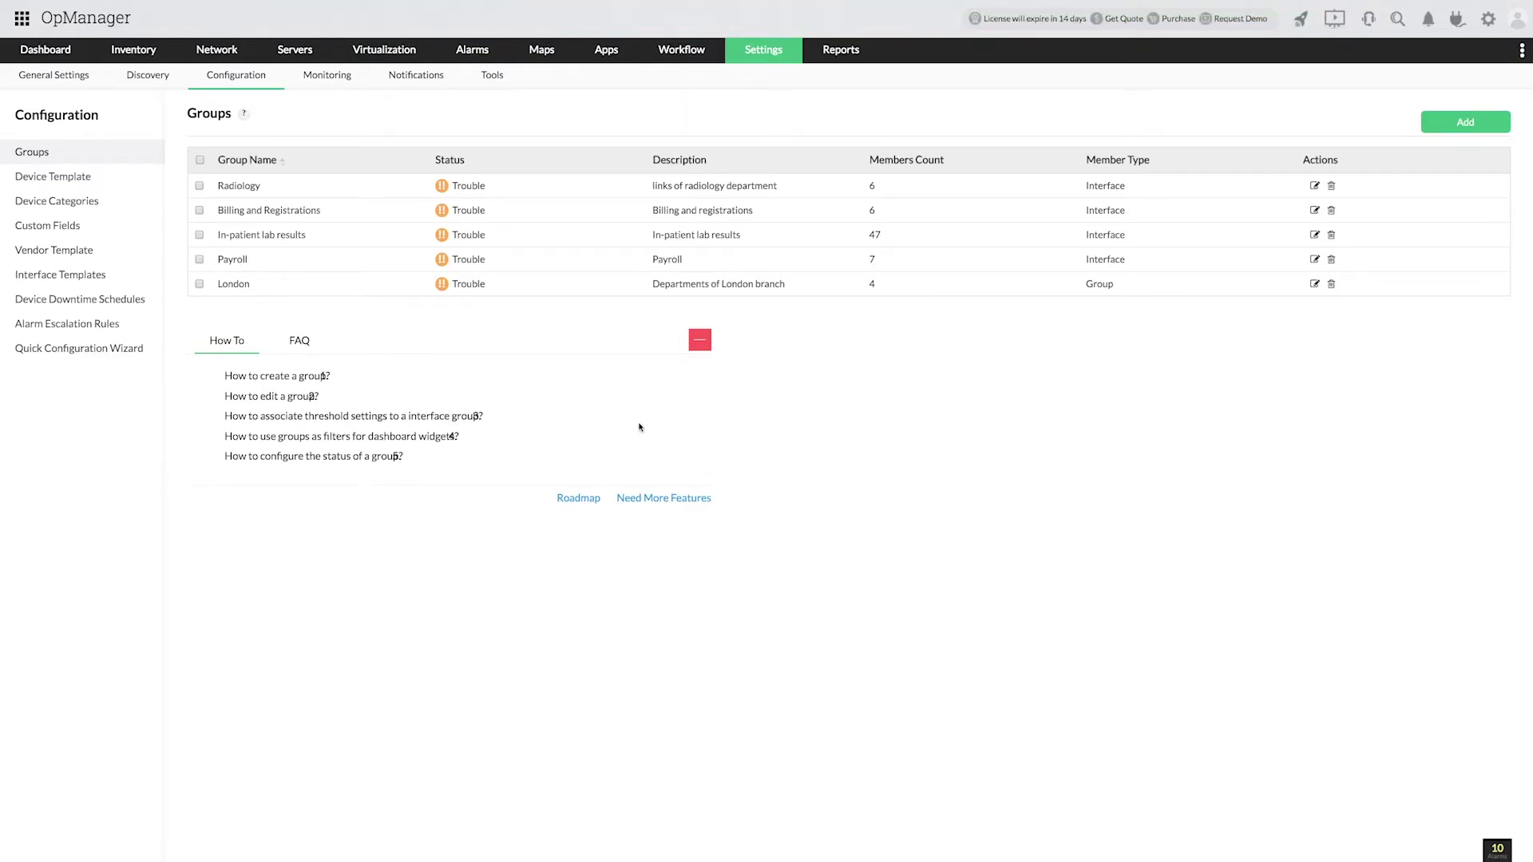
- Open the London group's details, then the In-patient lab results group details
left_click(234, 284)
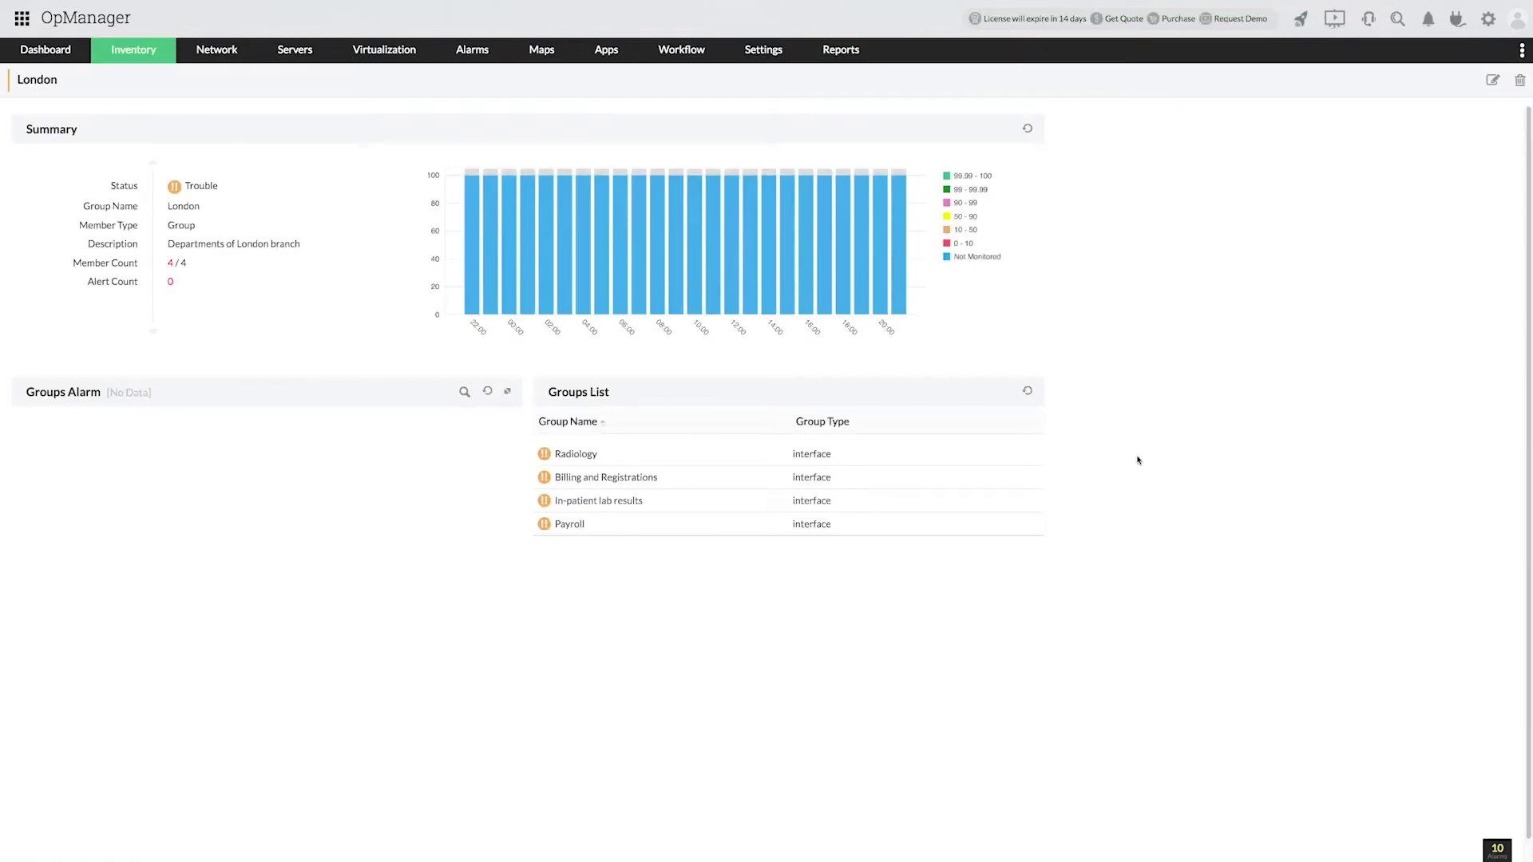
left_click(575, 500)
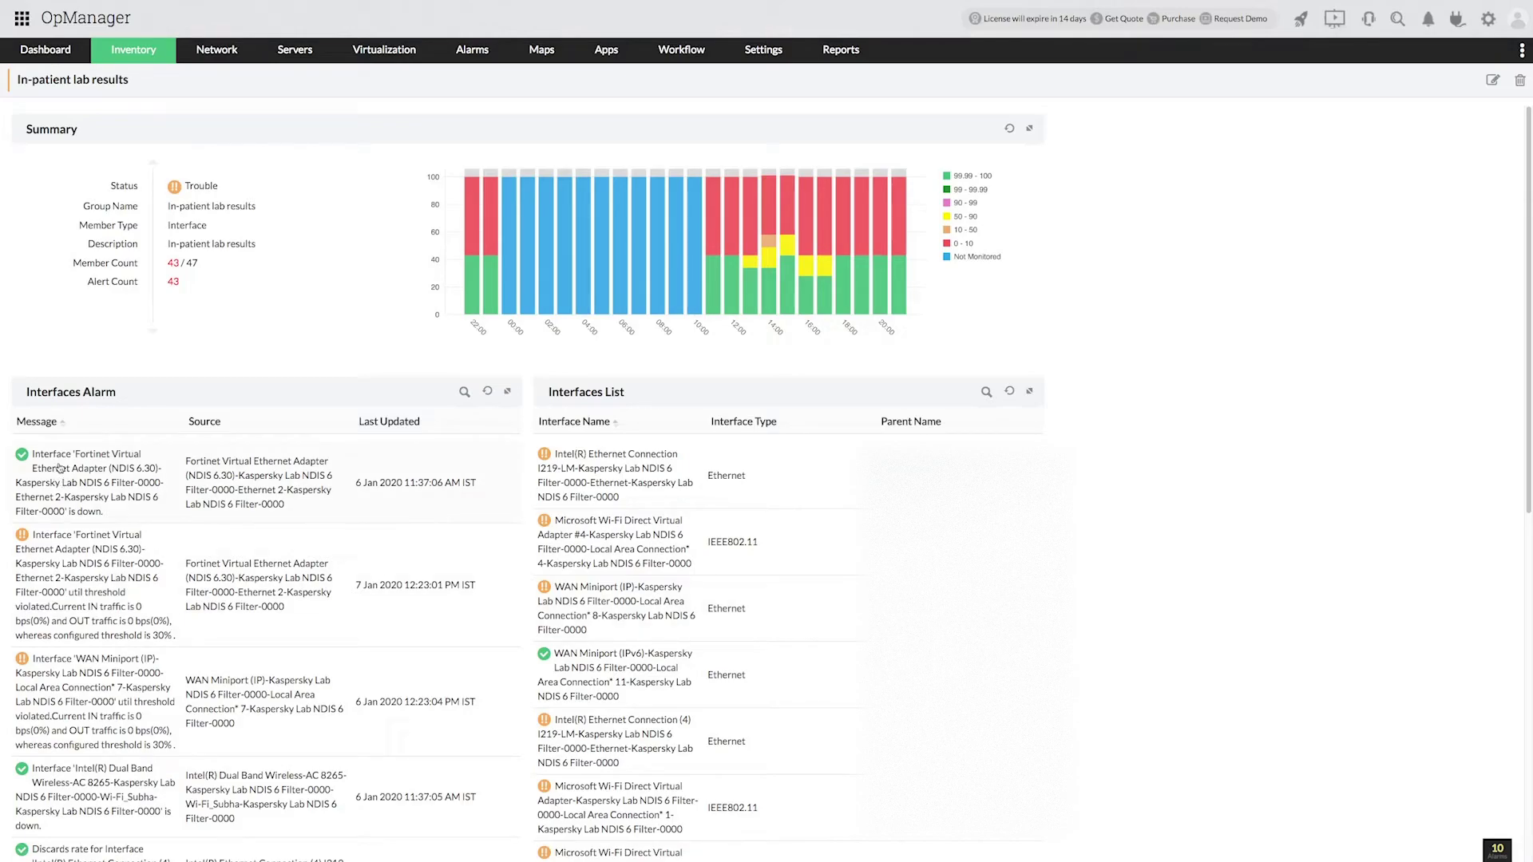
scroll(101, 657, "down", 2)
scroll(101, 657, "down", 3)
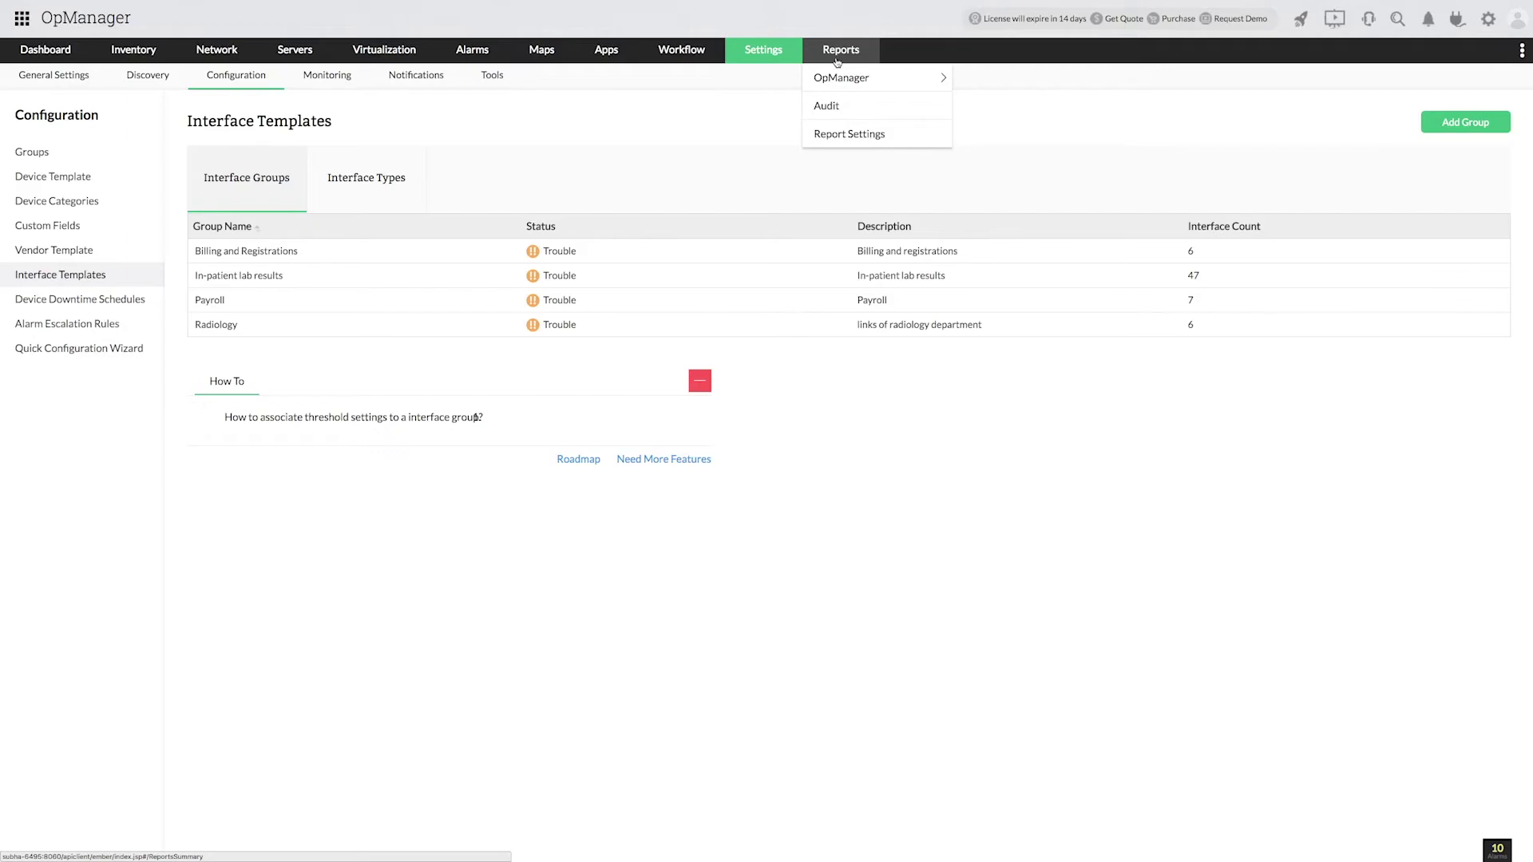
- View the All Interfaces By Traffic report, then return to the dashboard
left_click(836, 51)
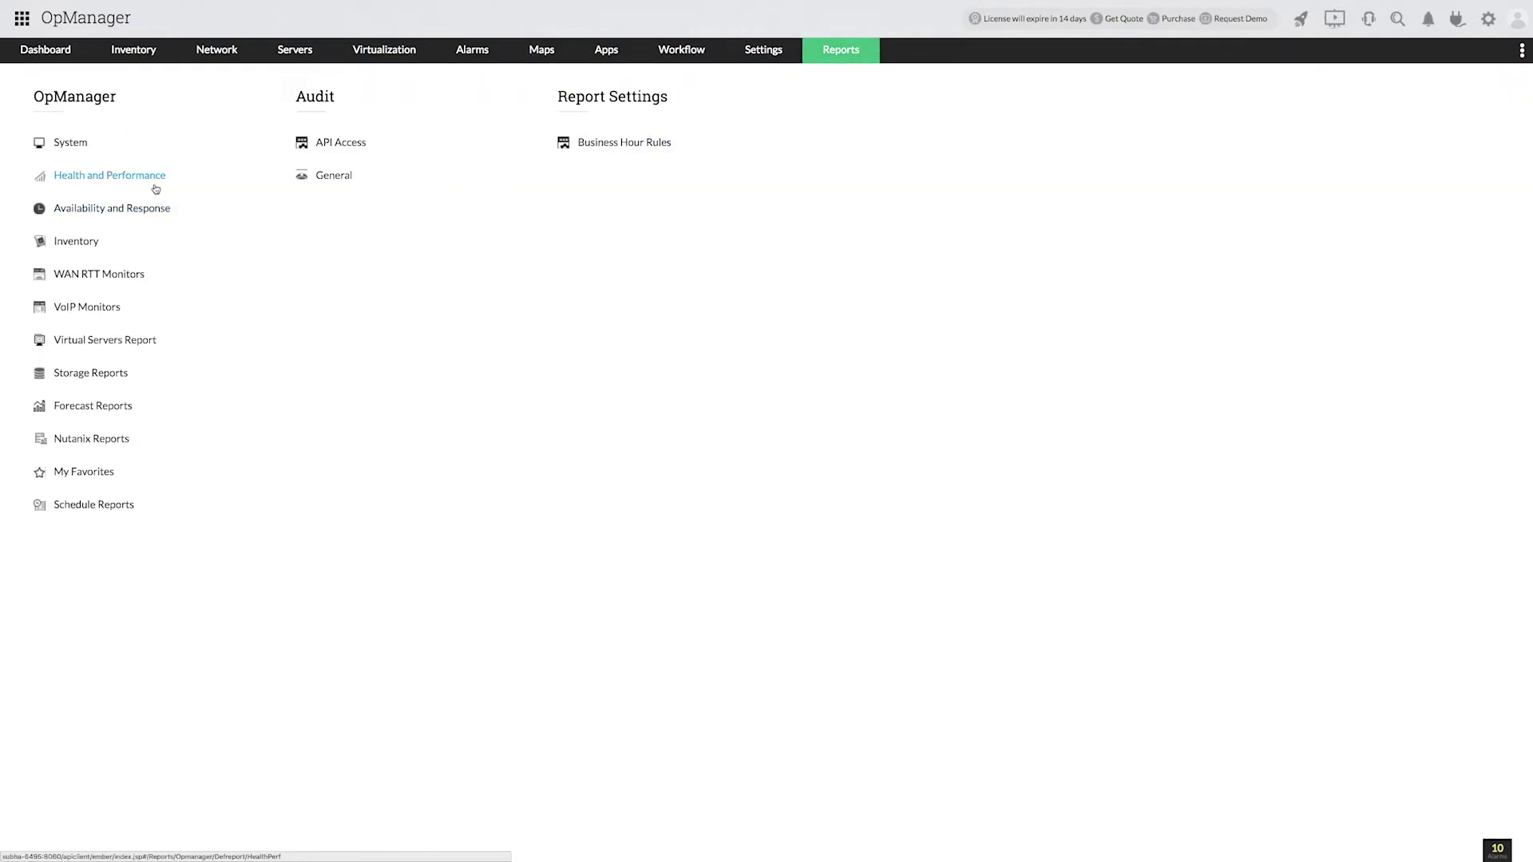
left_click(1493, 202)
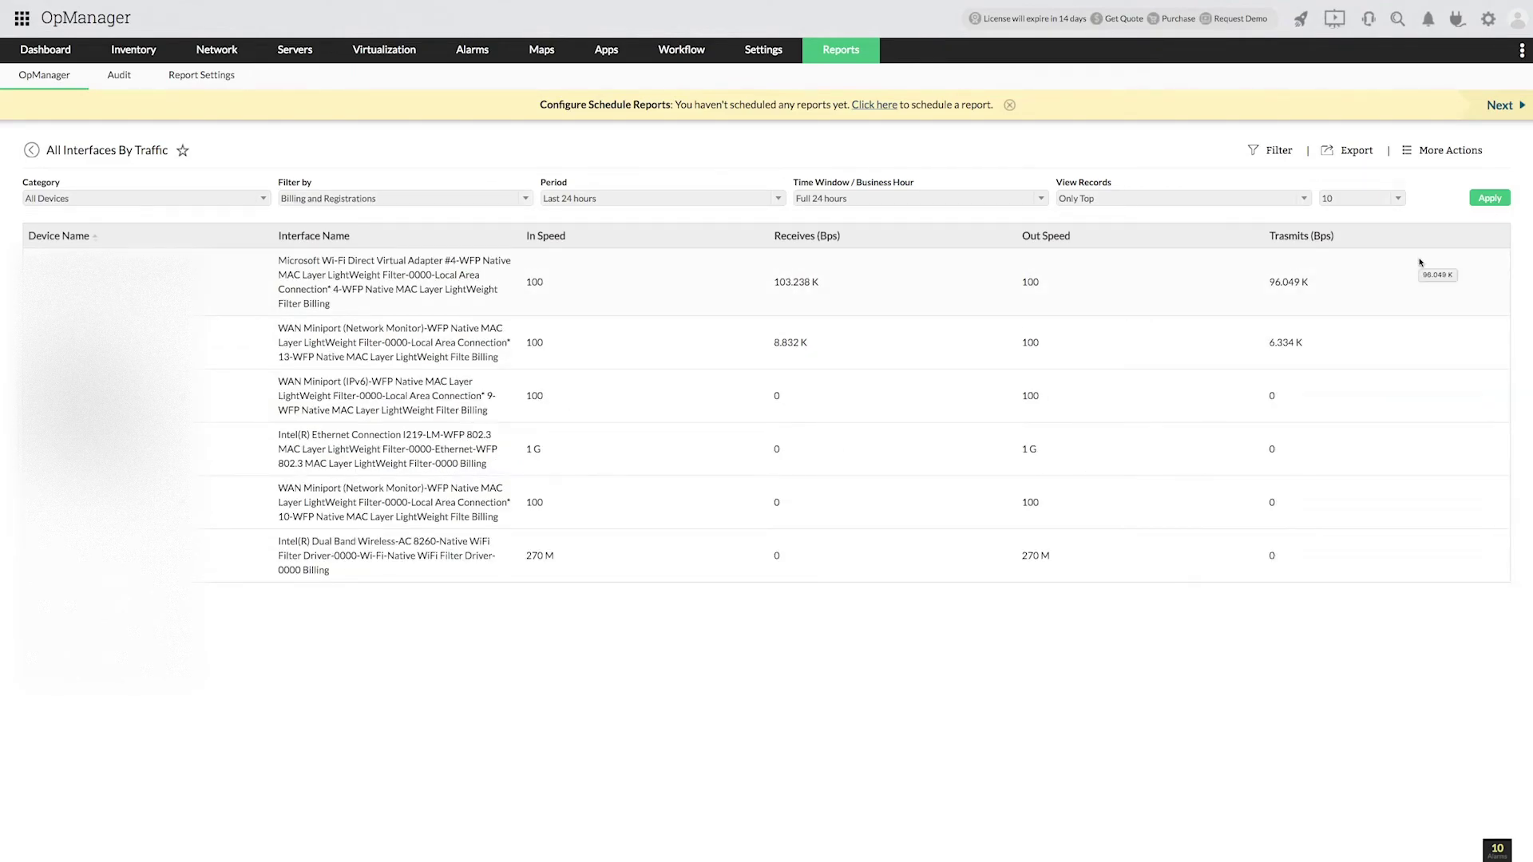
left_click(45, 49)
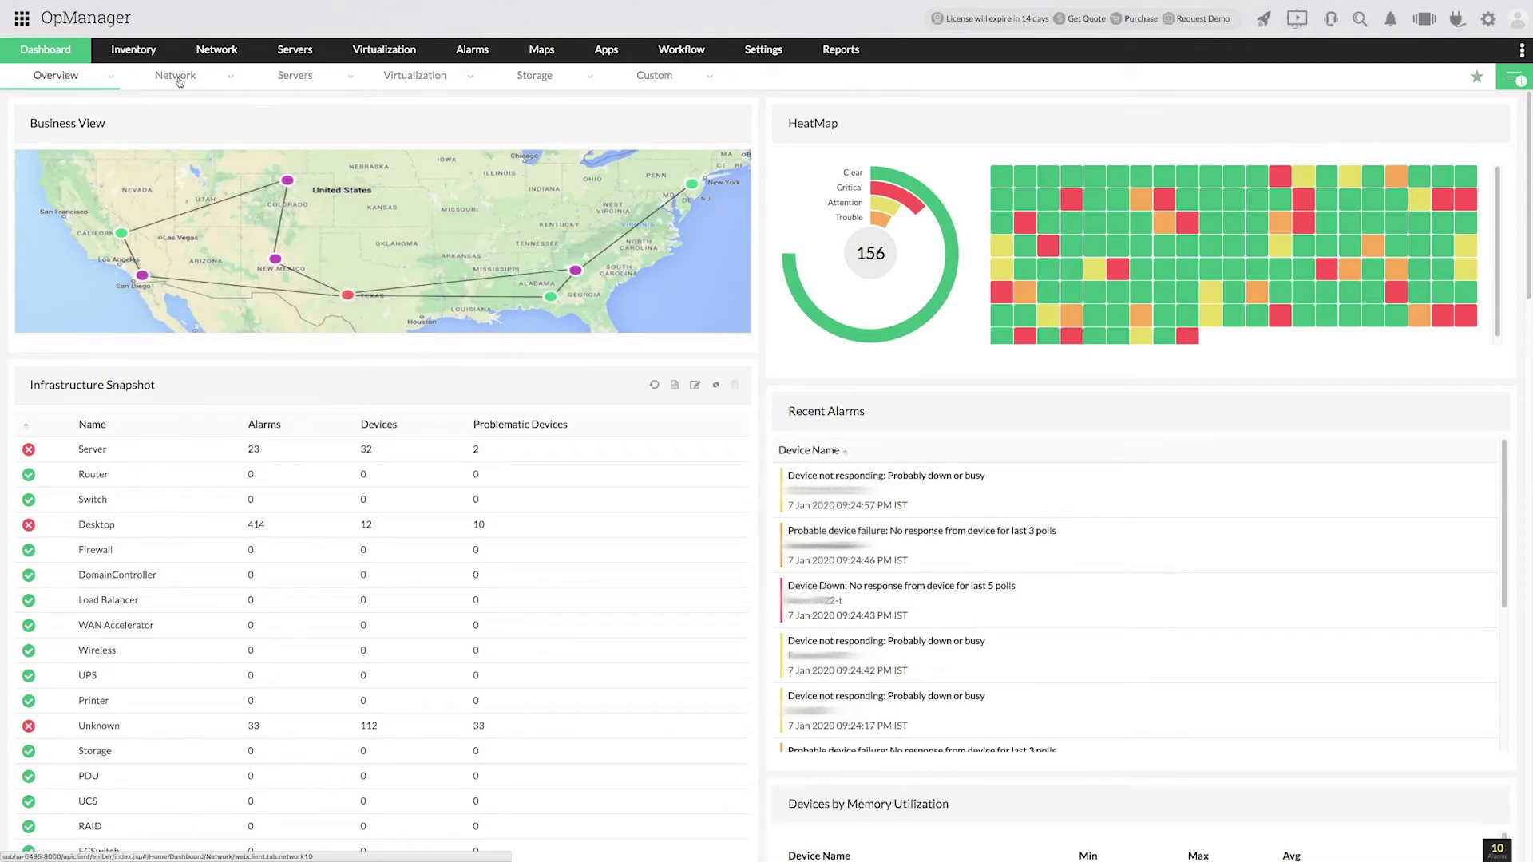
- Filter the Network dashboard's Top 10 Bandwidth Utilization widget to Billing and Registrations
left_click(179, 80)
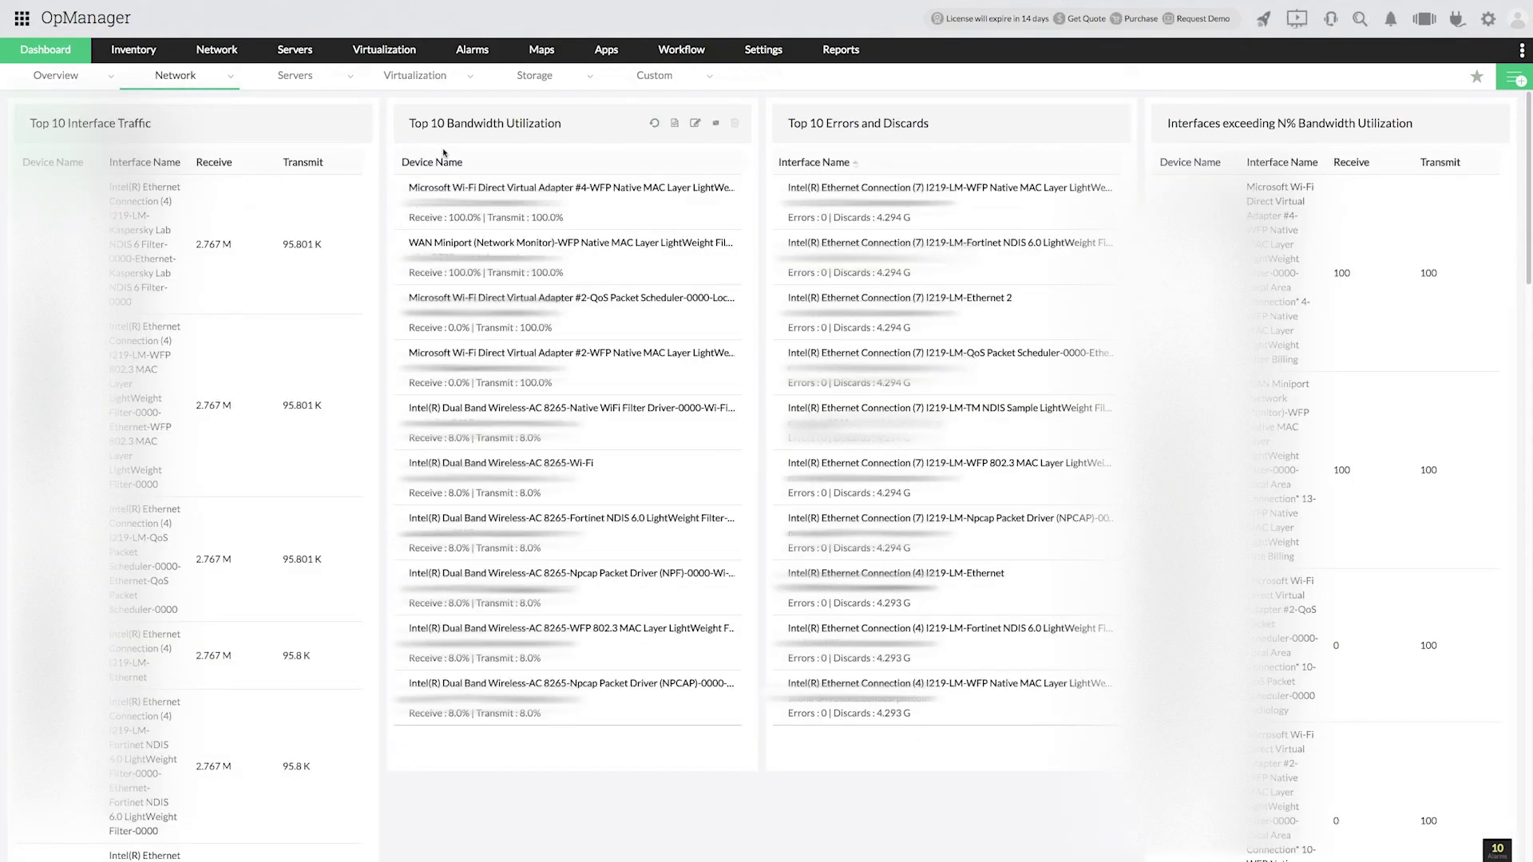
left_click(695, 122)
left_click(1390, 281)
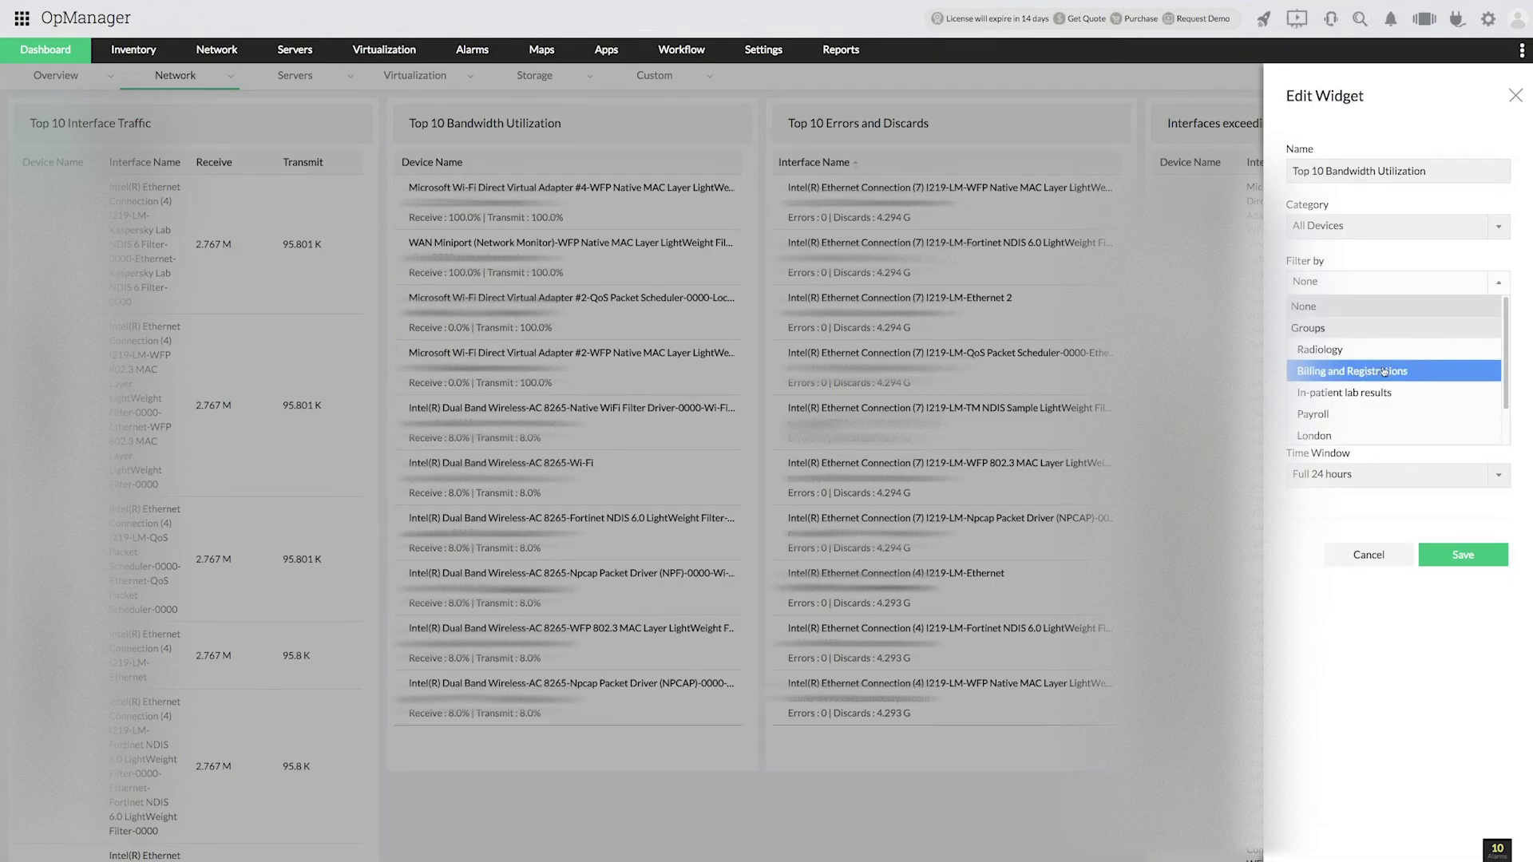
left_click(1384, 372)
left_click(1463, 556)
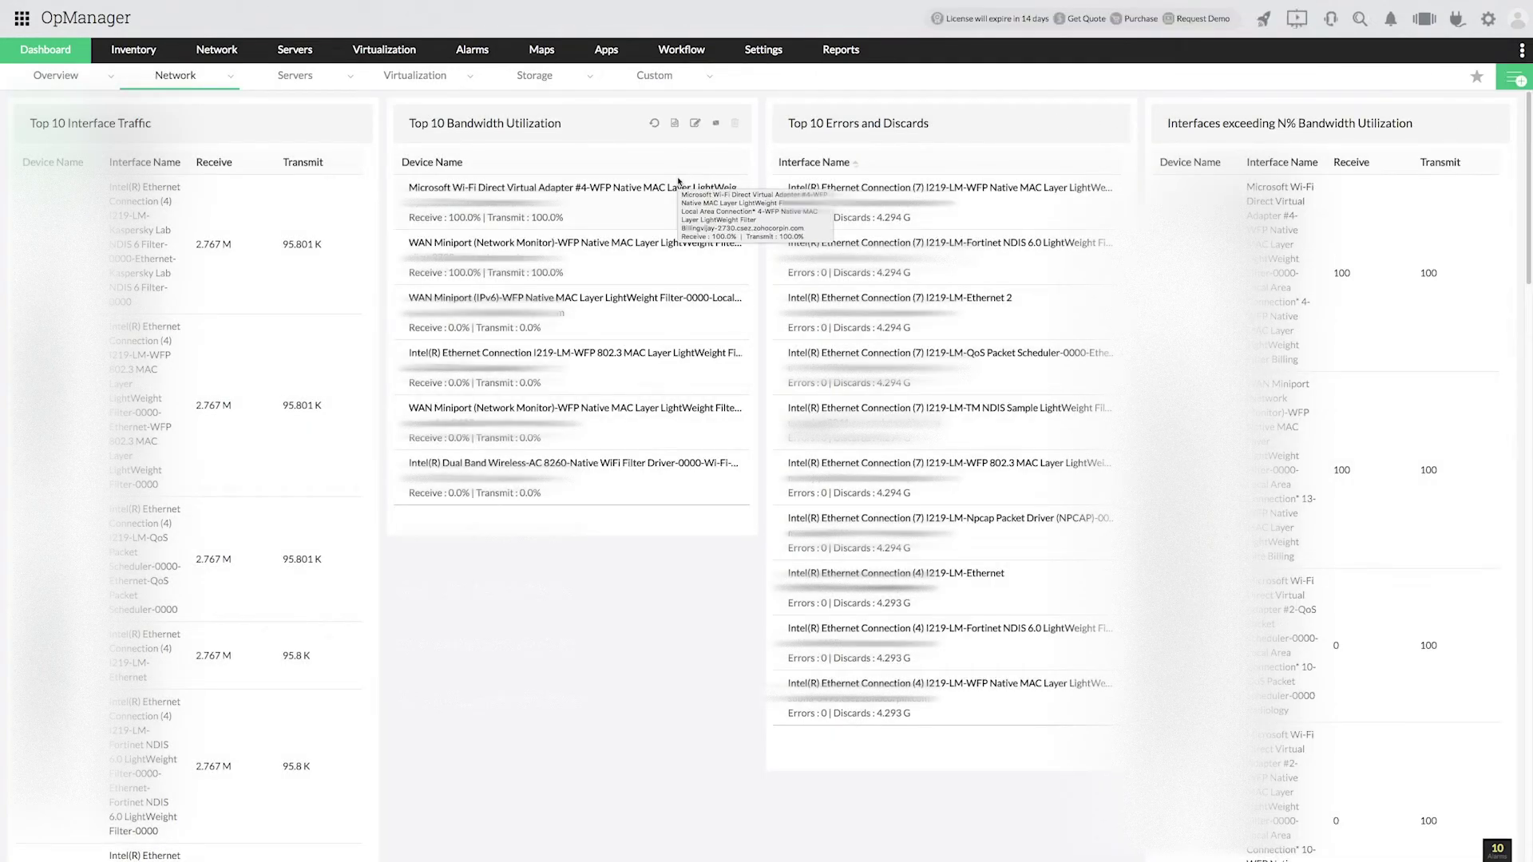
left_click(764, 48)
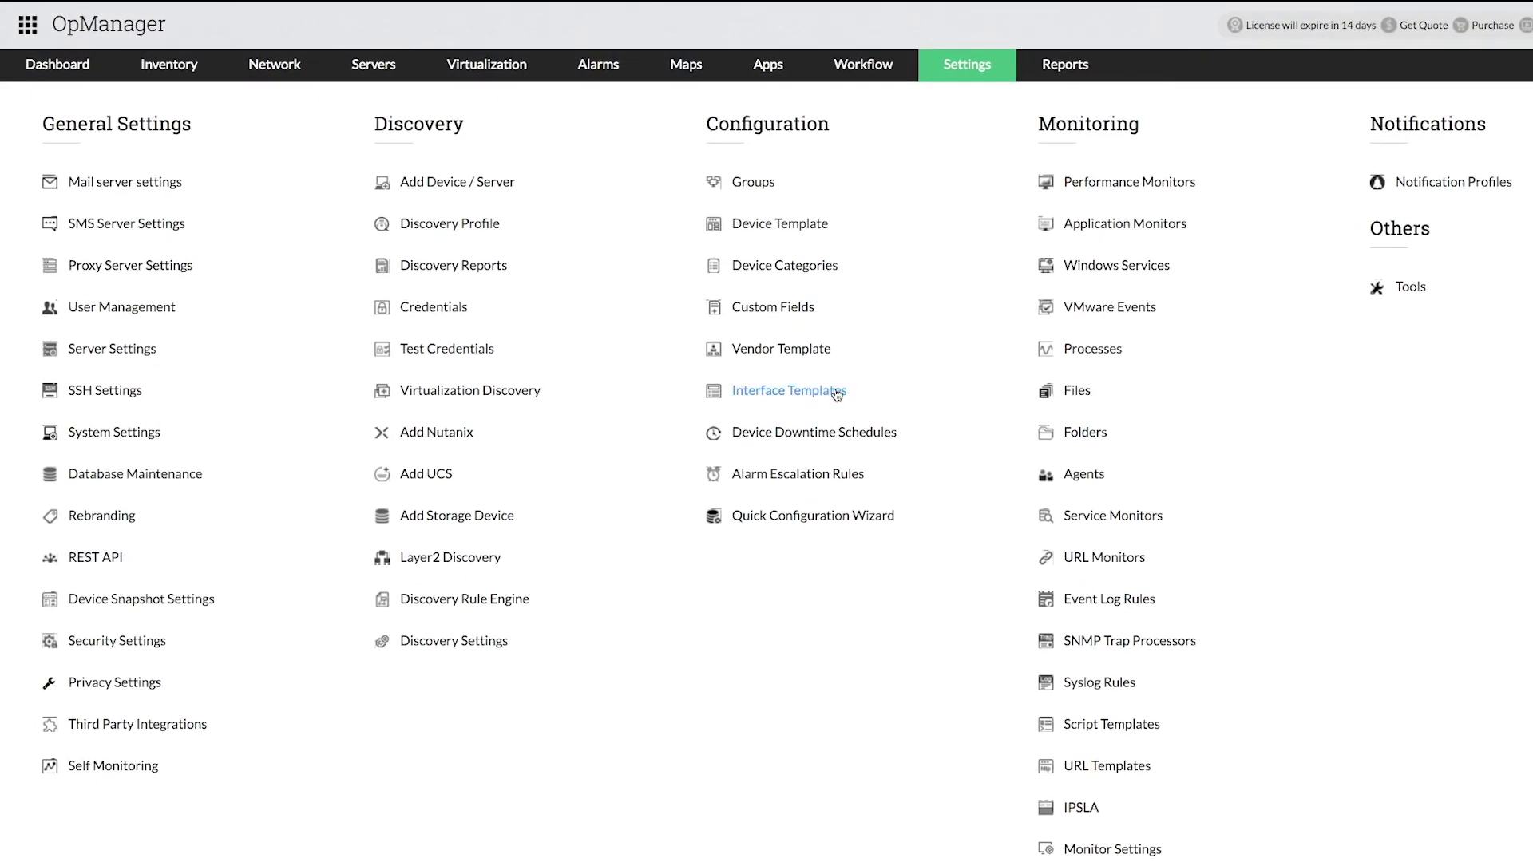
- Revisit the Interface Templates list, then go to the Reports section
left_click(836, 395)
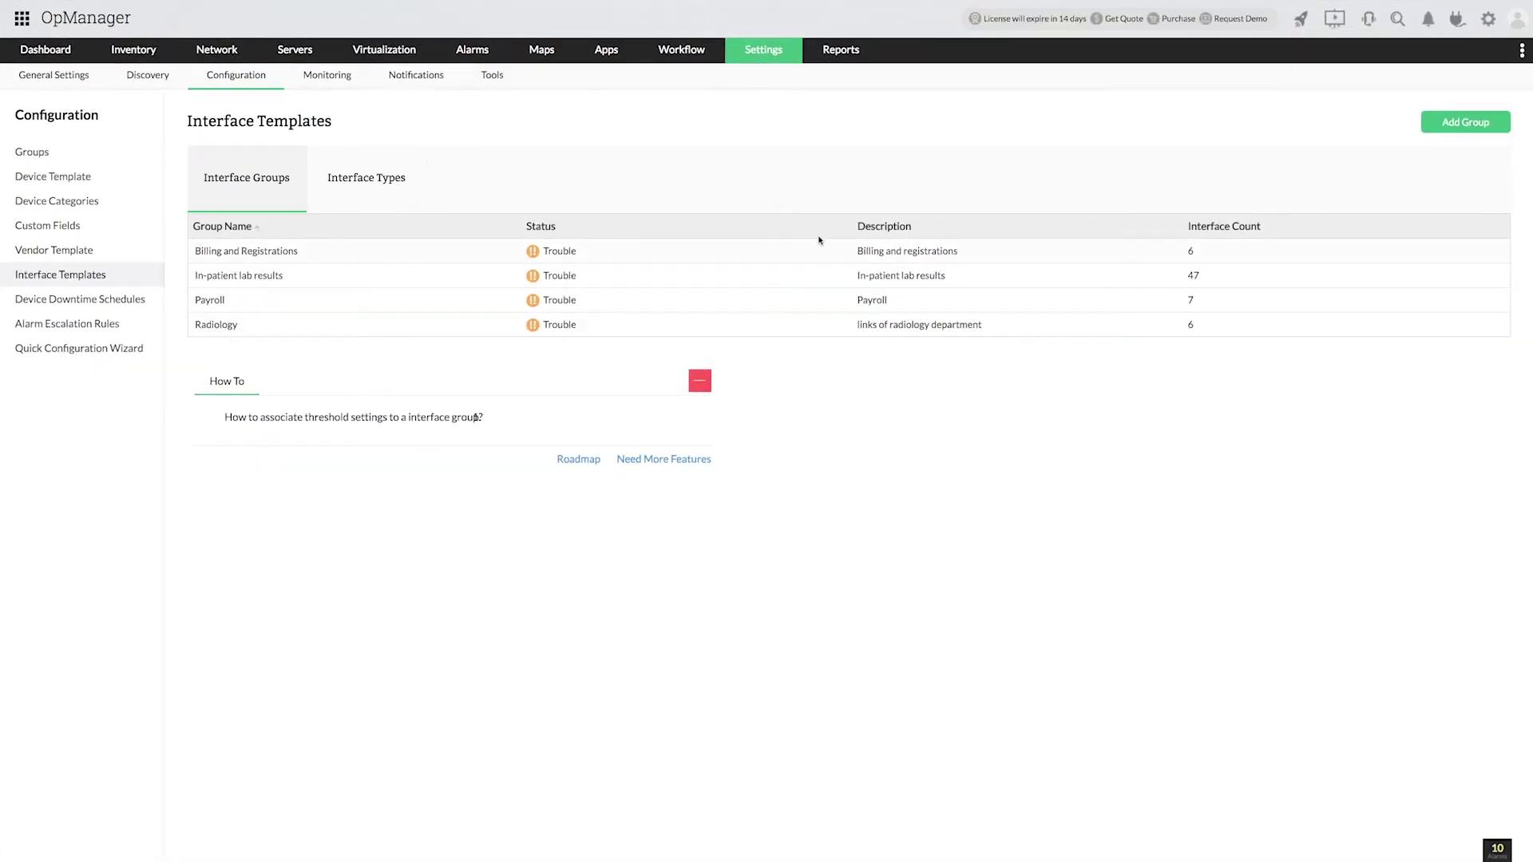
left_click(841, 49)
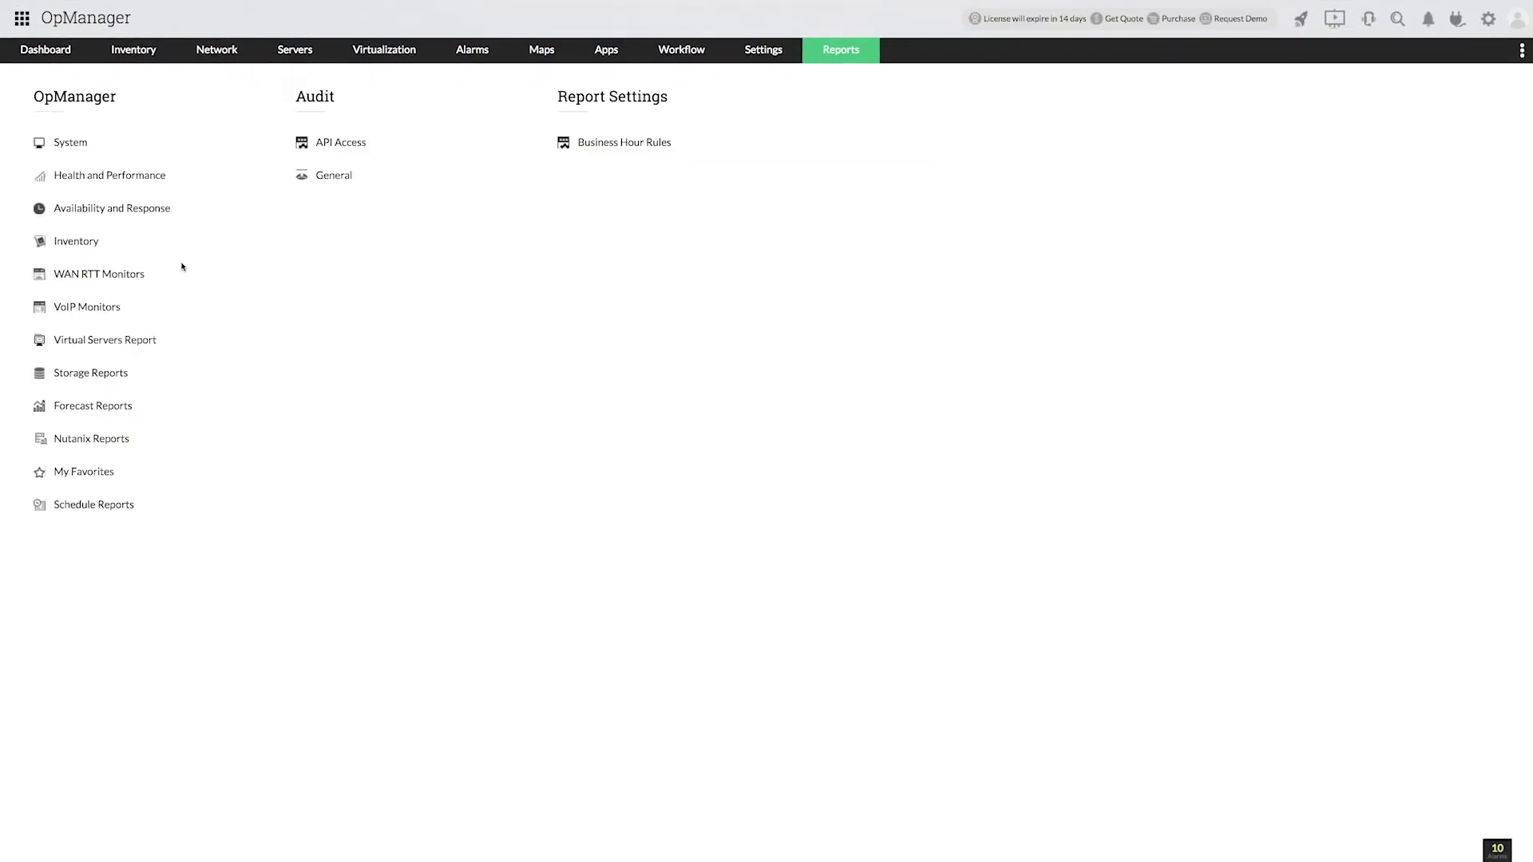
- Filter the Health and Performance 'All Interfaces By Traffic' report to London, showing 100 records
left_click(146, 182)
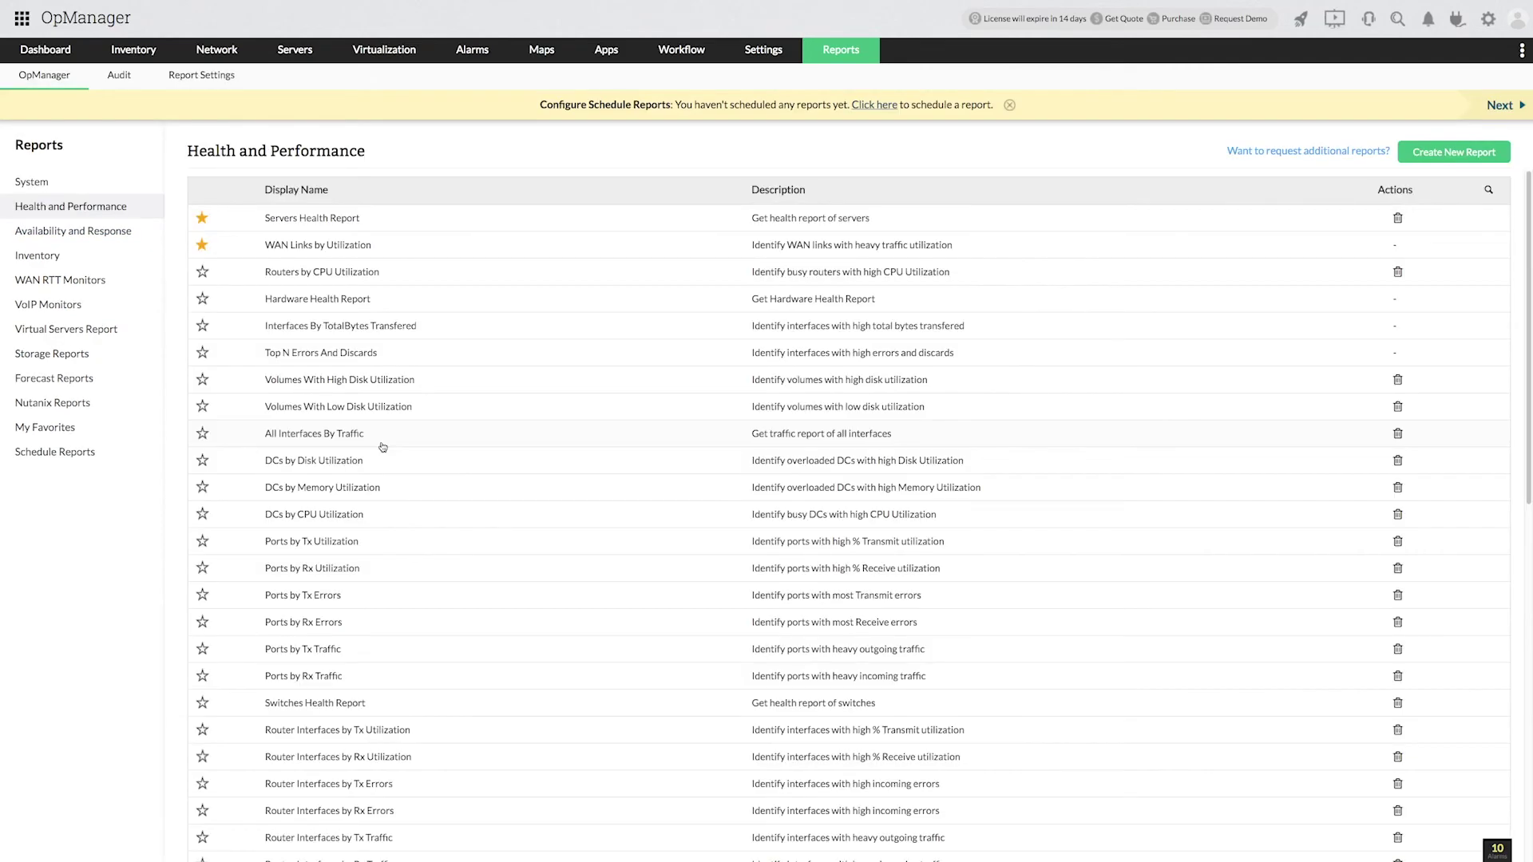
left_click(358, 437)
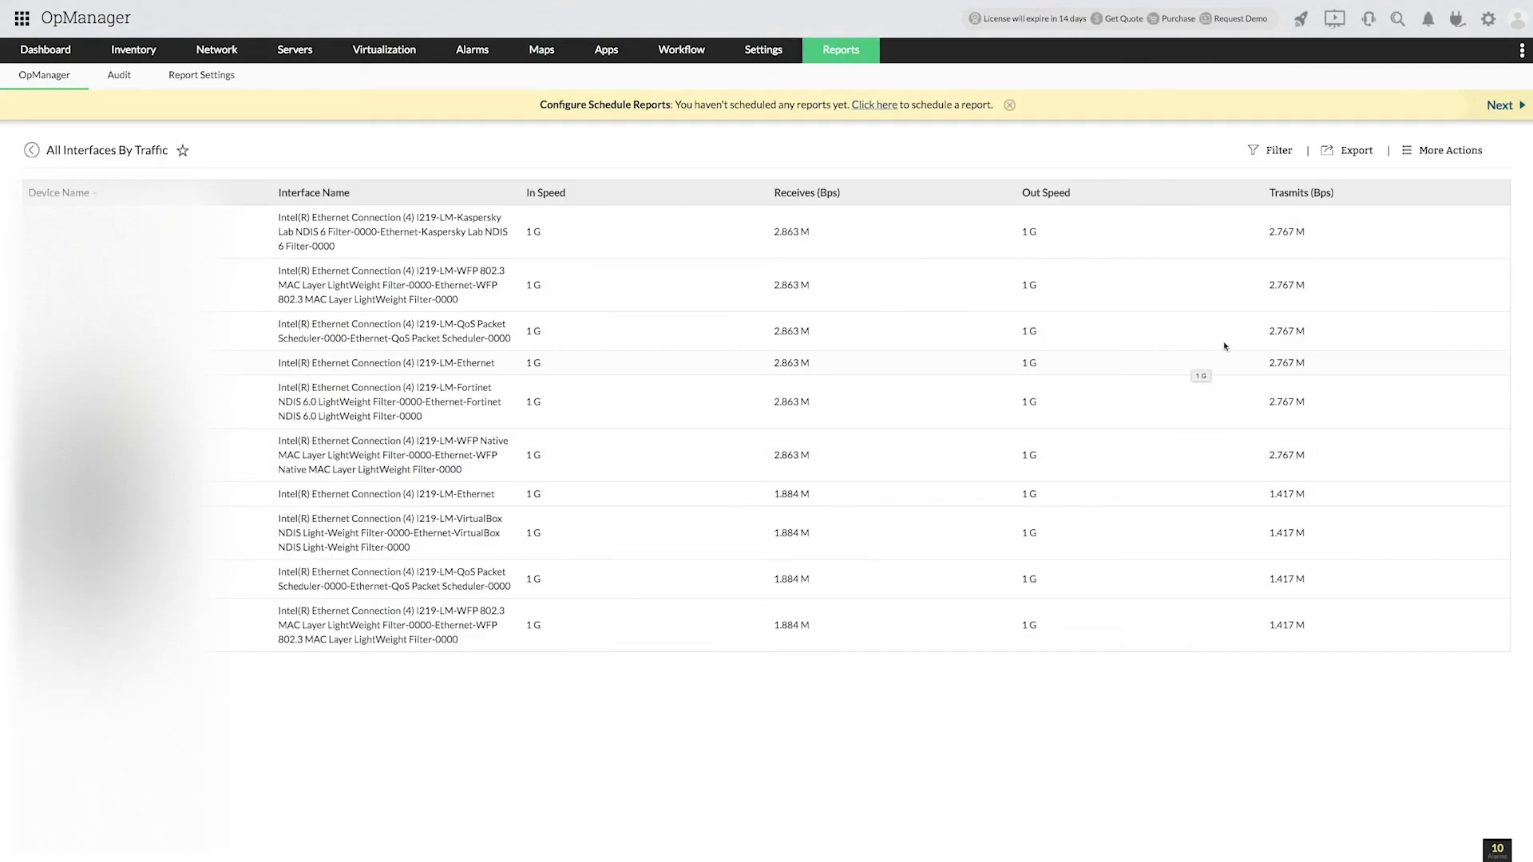
left_click(1279, 155)
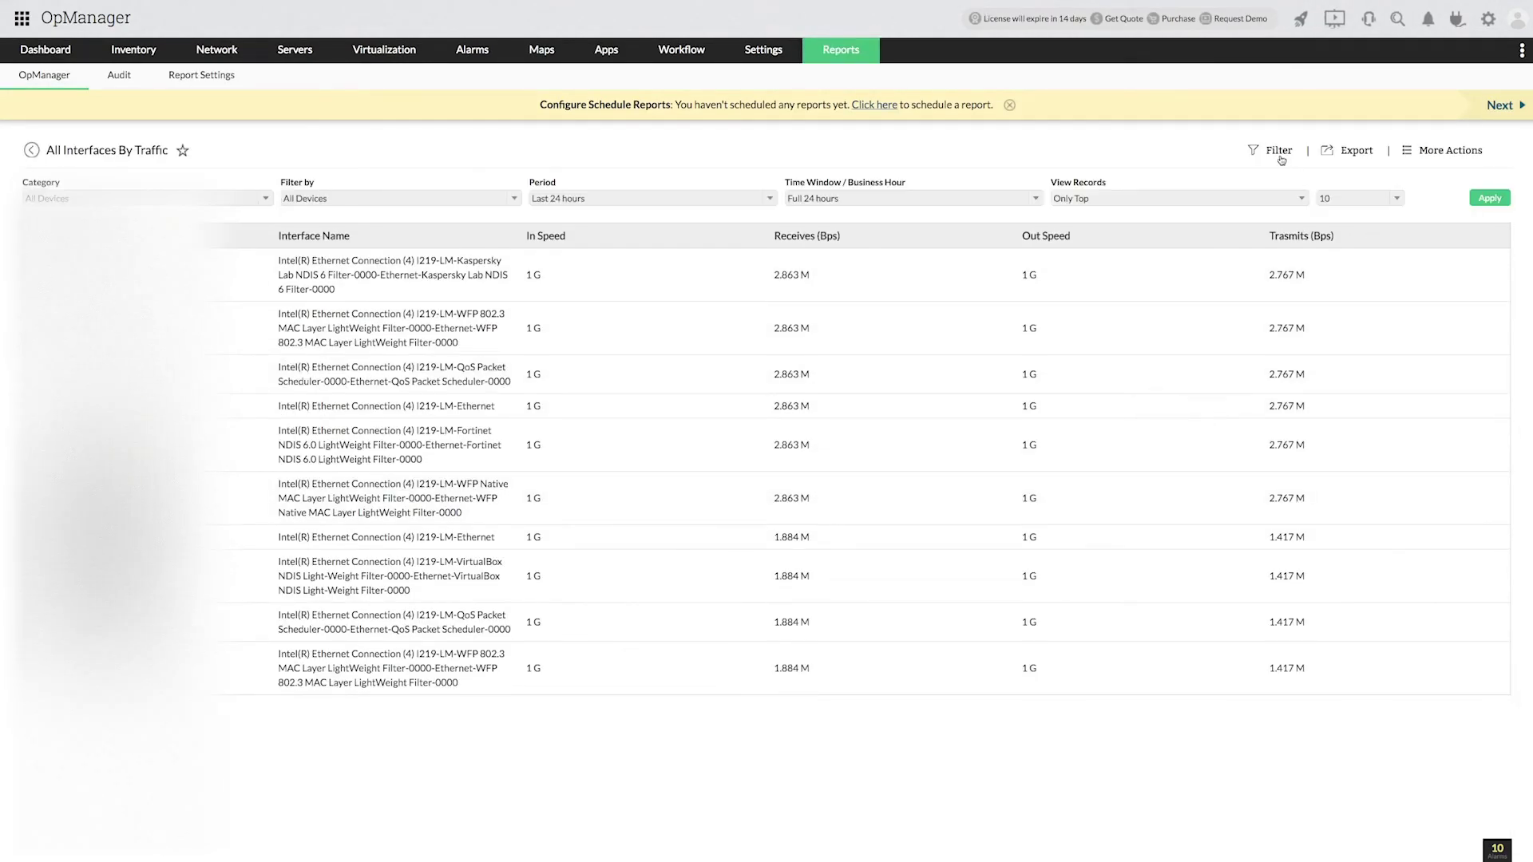
left_click(464, 196)
left_click(503, 303)
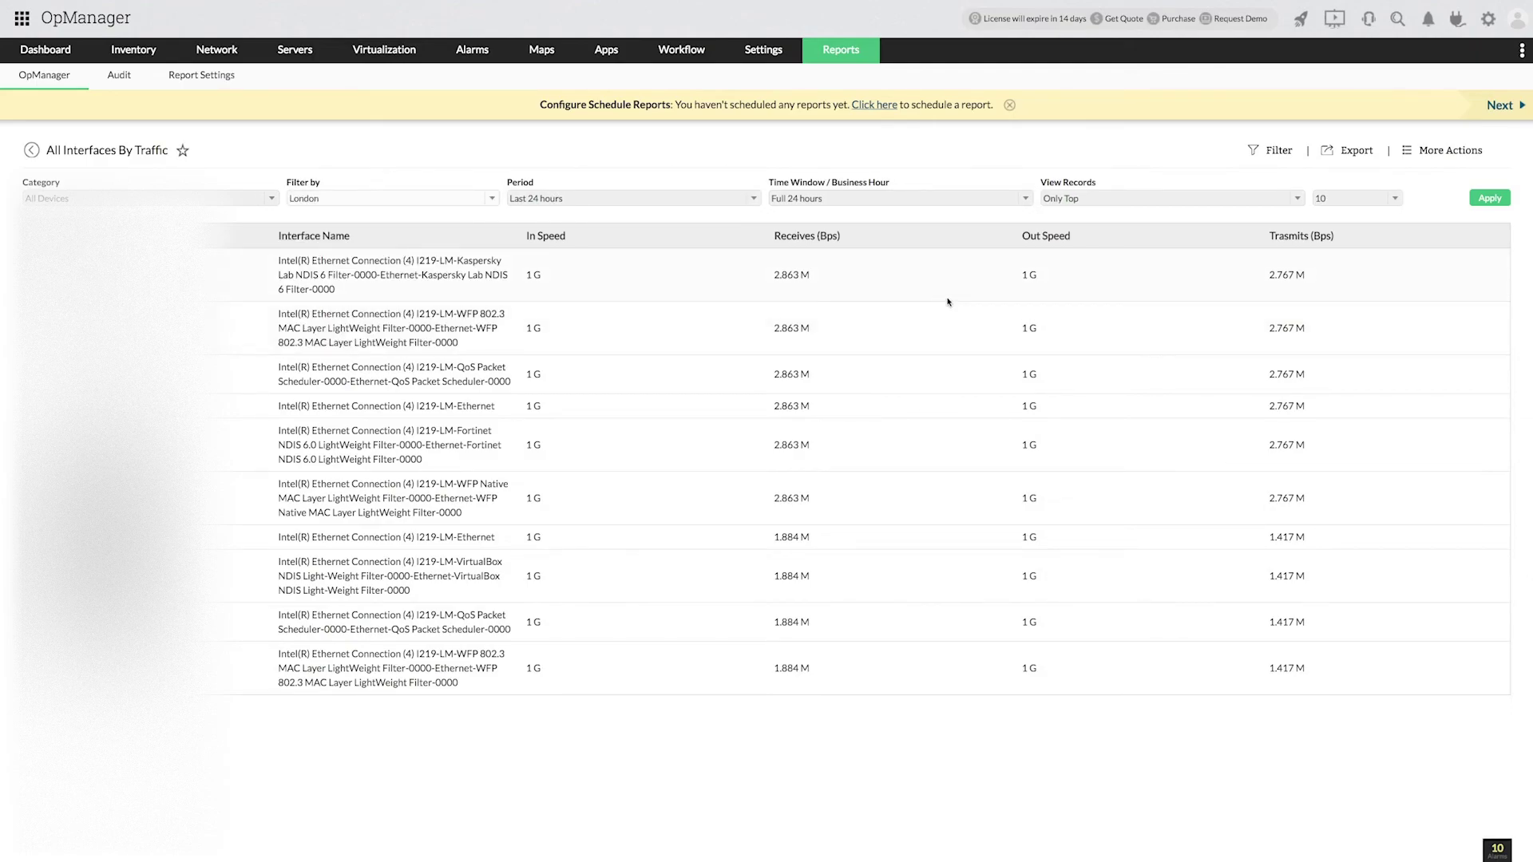
left_click(1388, 201)
left_click(1329, 280)
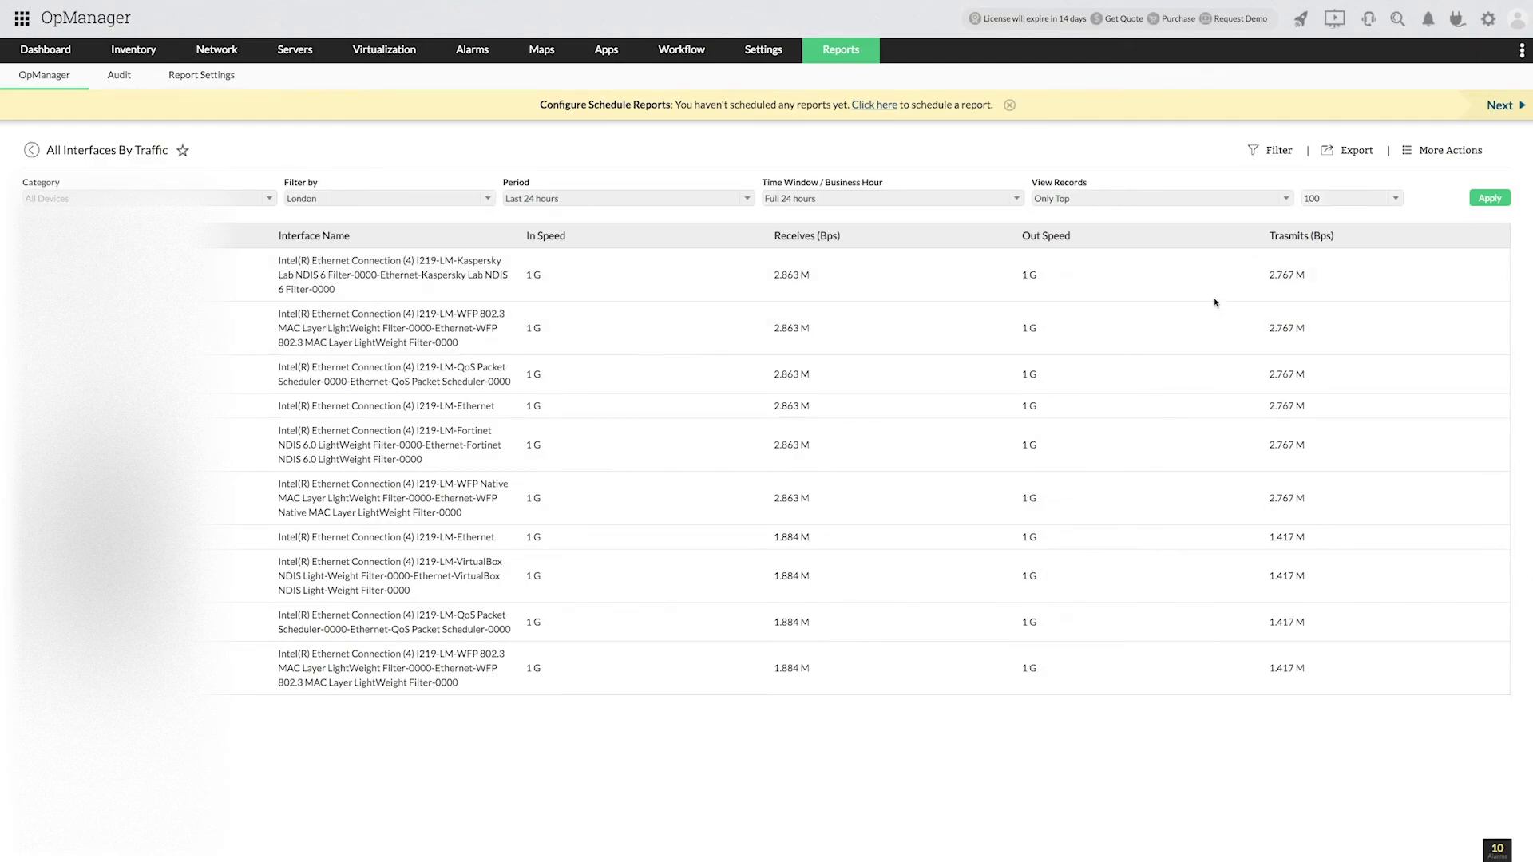
scroll(1215, 303, "down", 5)
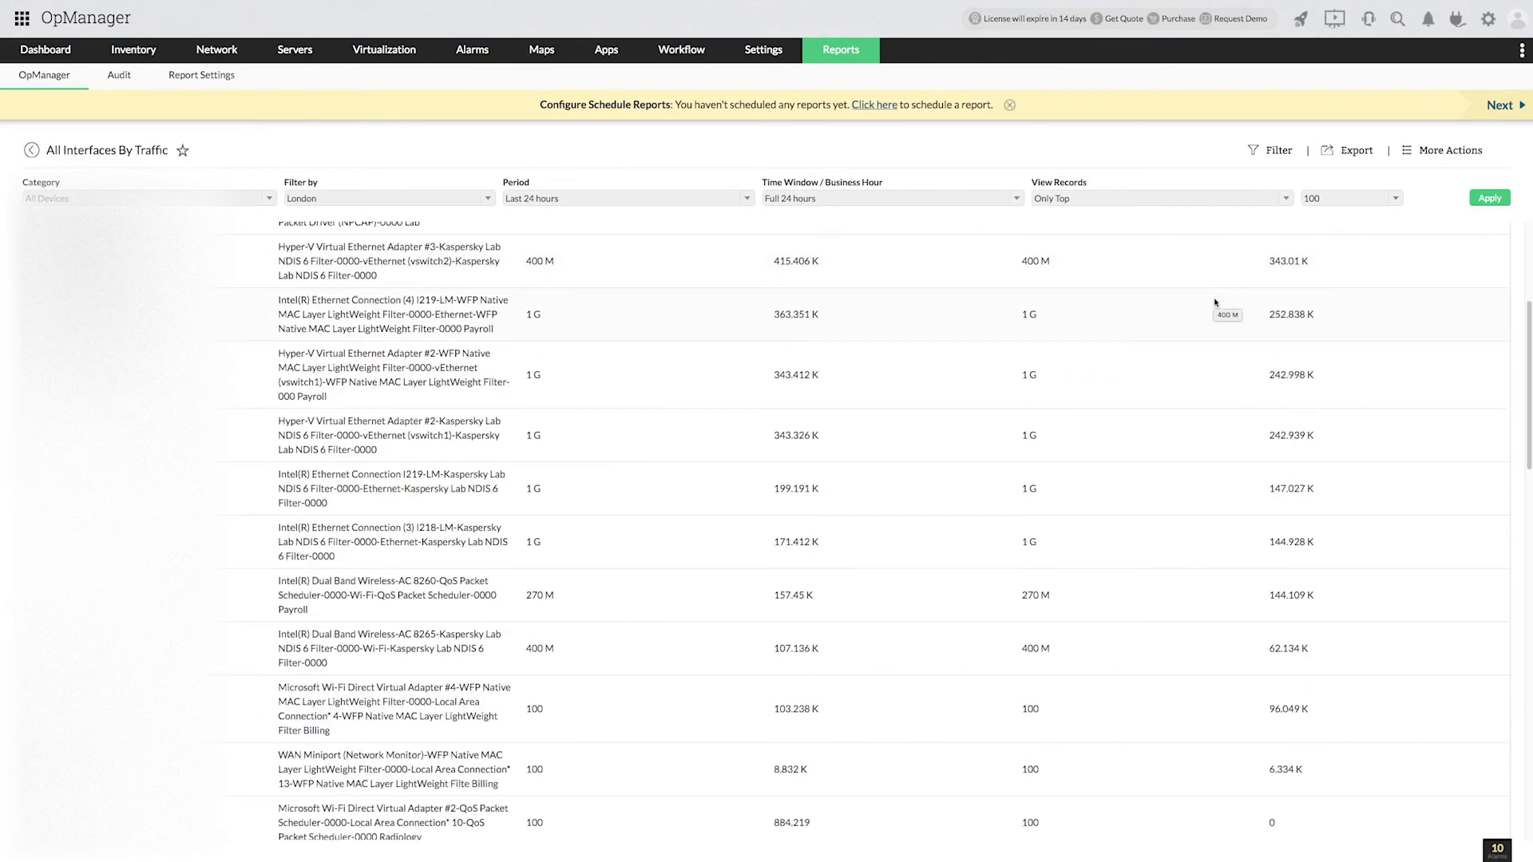